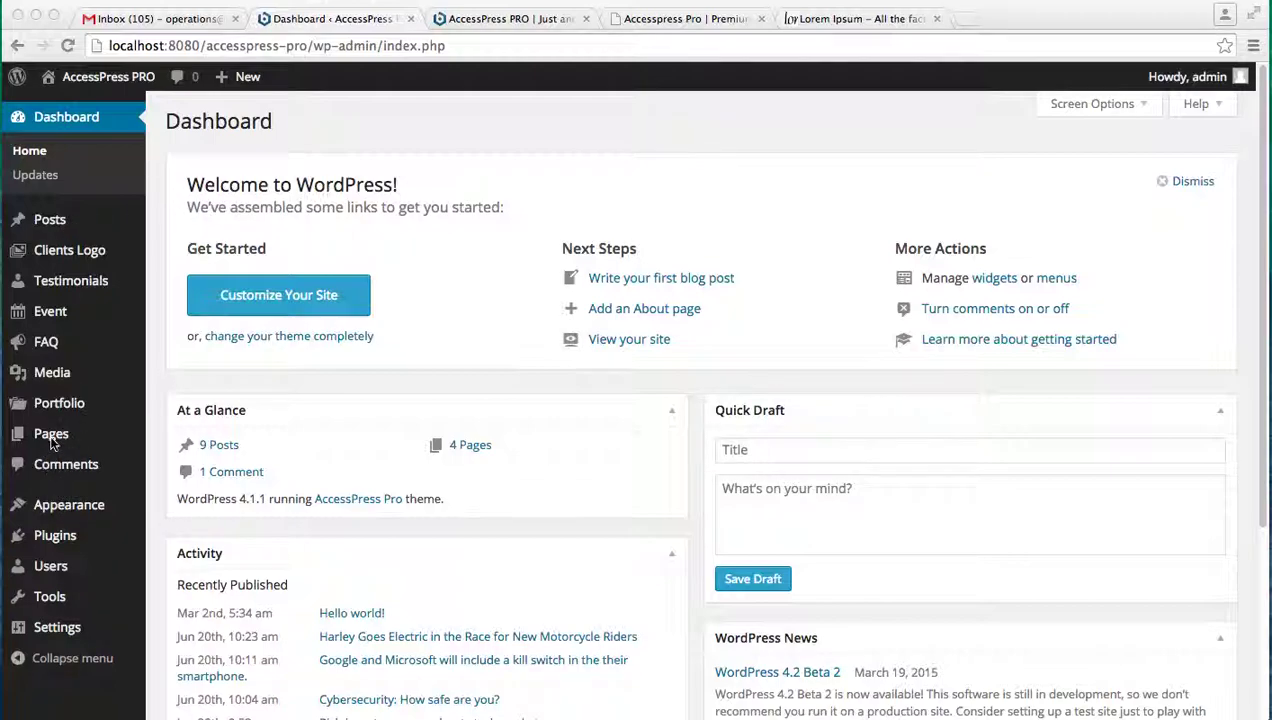
Create a new page titled Portfolio, assign it the Portfolio template and publish it.
mouse_move(55, 440)
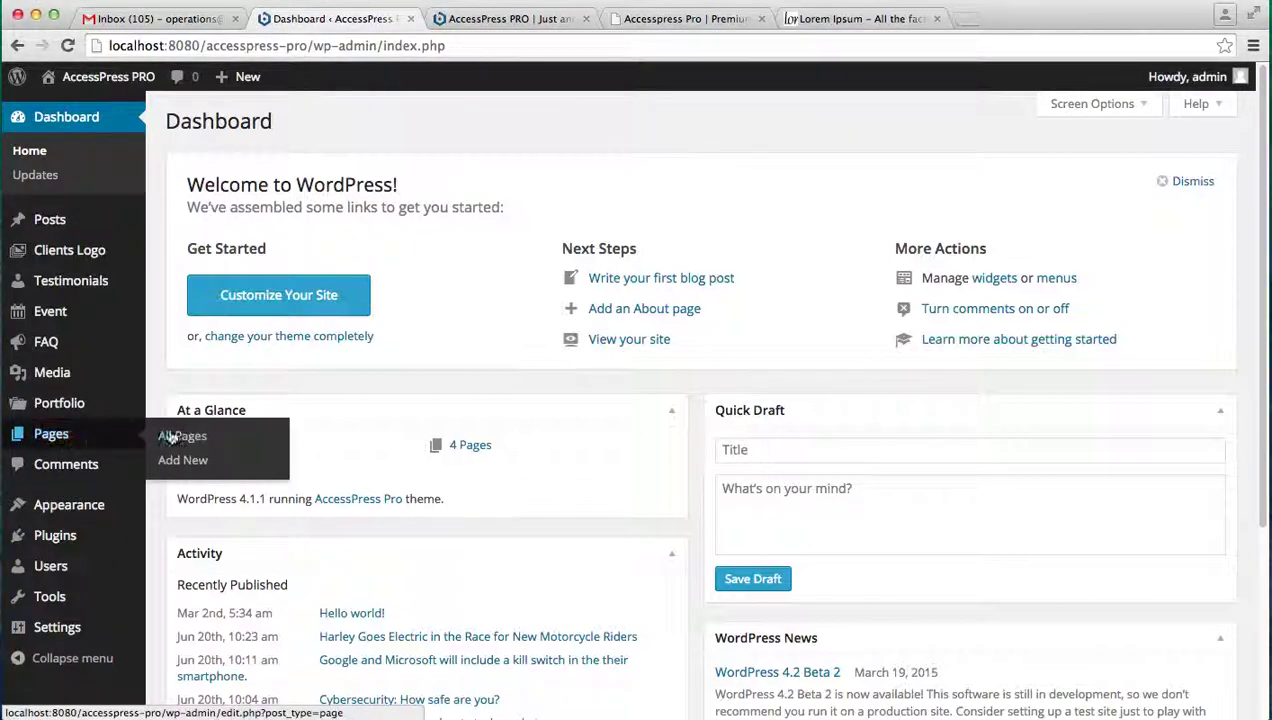
left_click(184, 466)
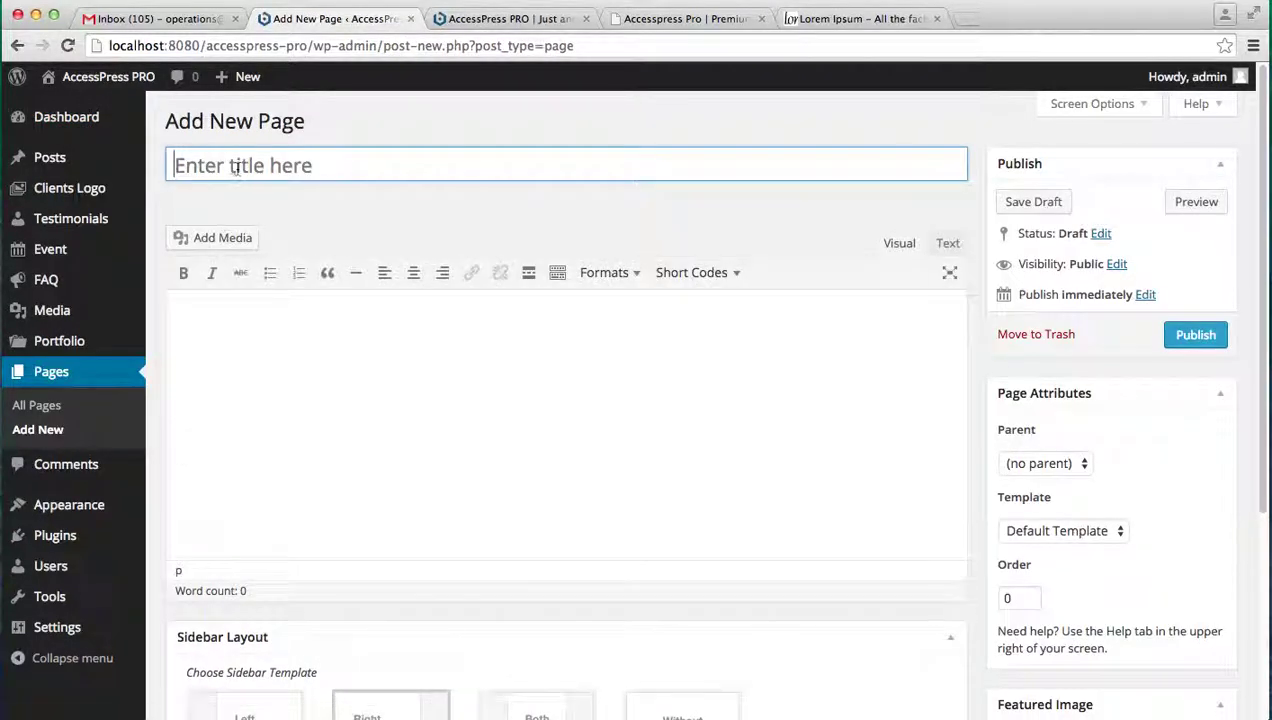
left_click(231, 166)
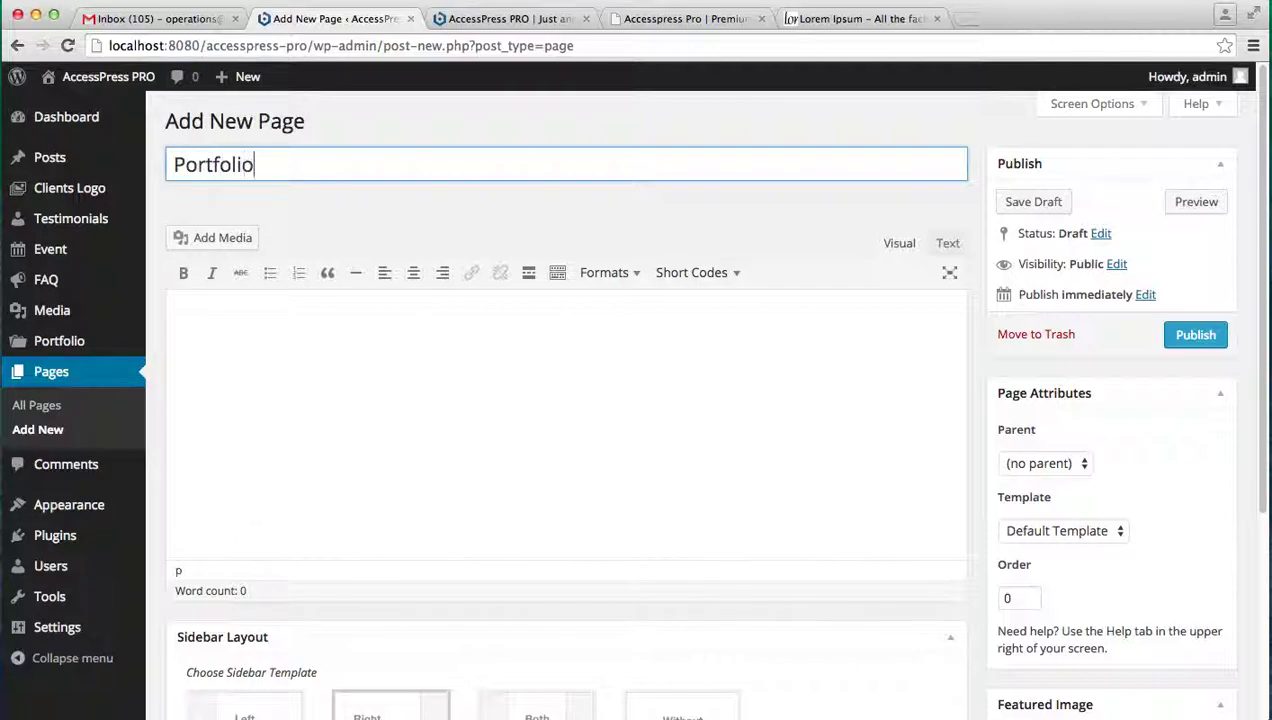
left_click(281, 327)
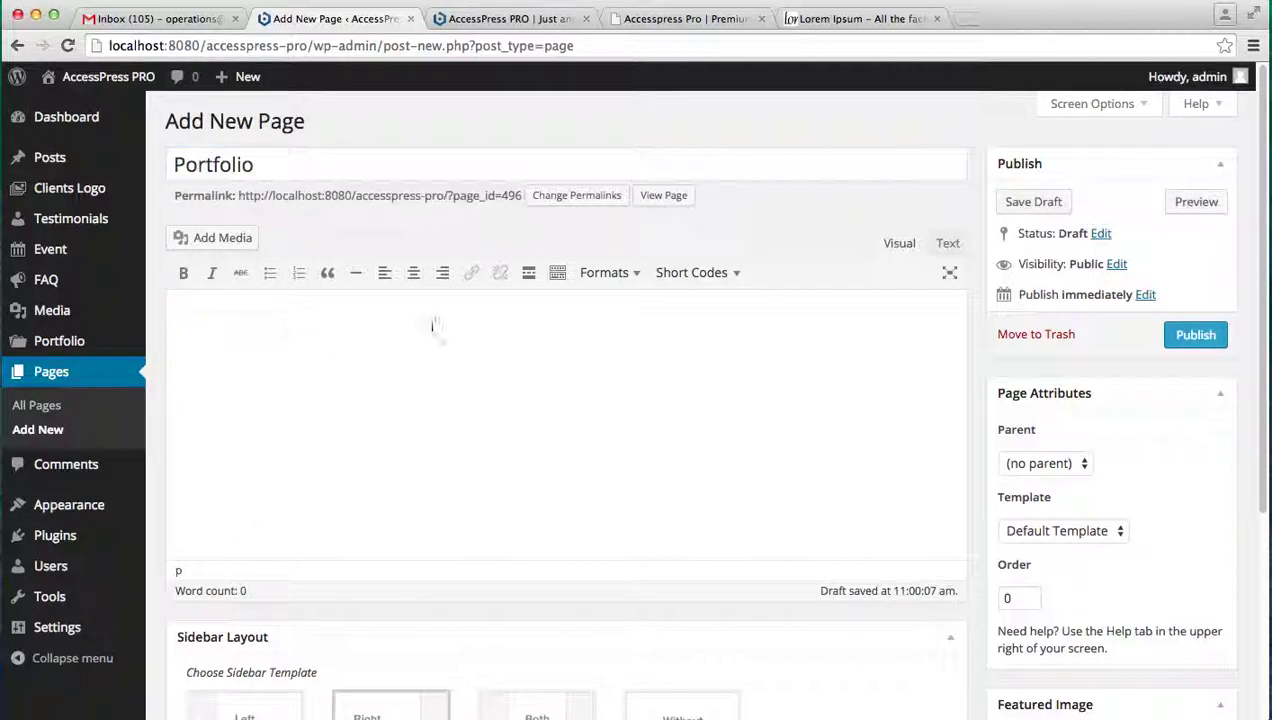
left_click(1120, 531)
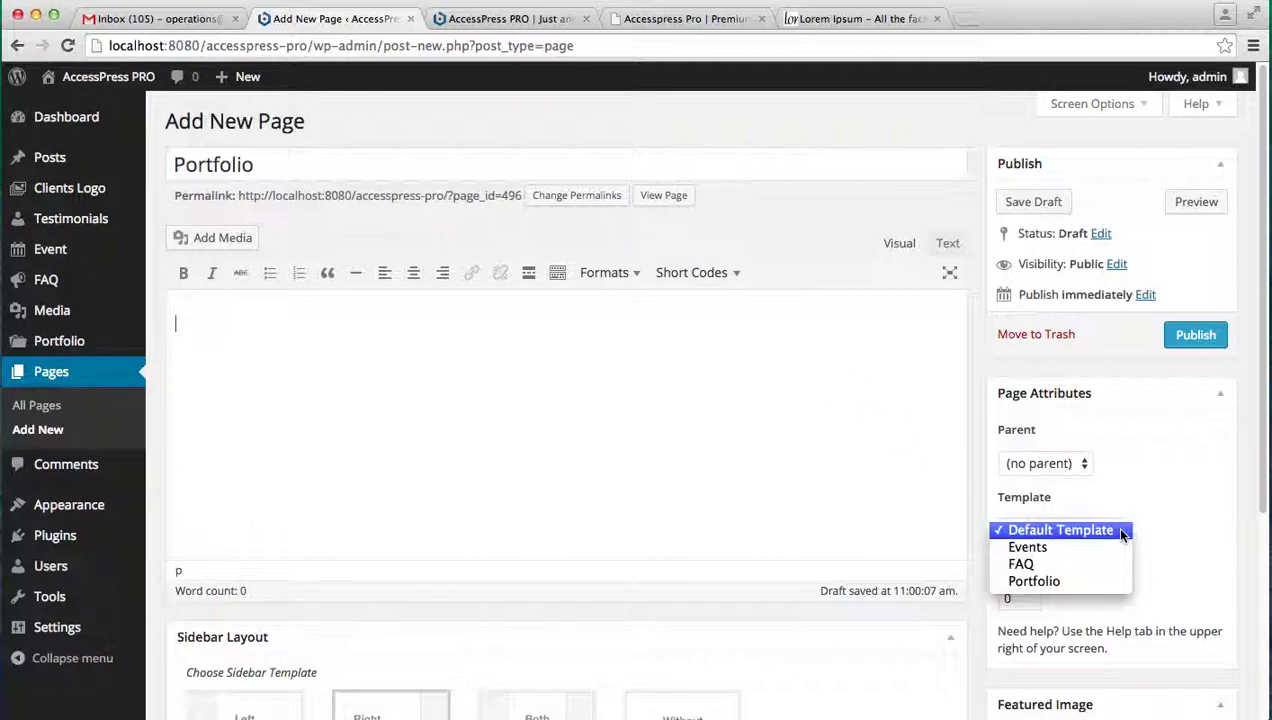
left_click(1075, 582)
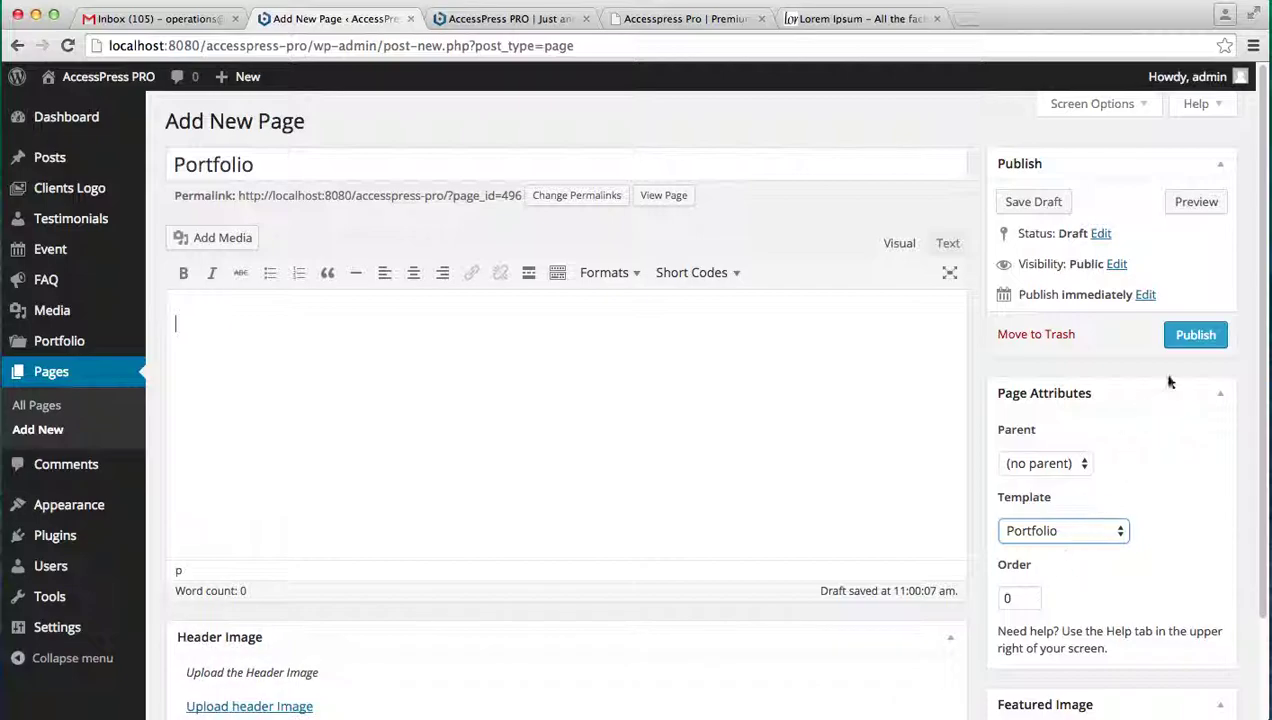
left_click(1176, 334)
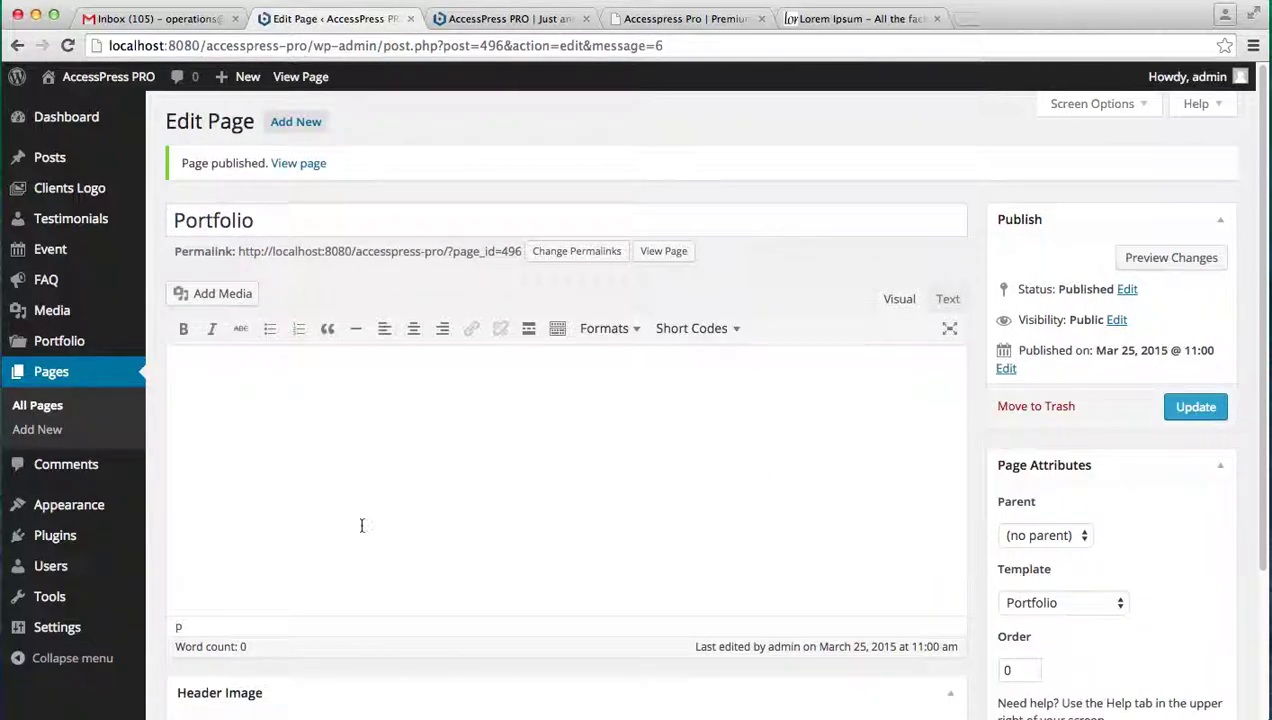
Start a new portfolio item titled "portfolio 1" and fill its body with the "What is Lorem Ipsum?" paragraph from lipsum.com.
mouse_move(78, 342)
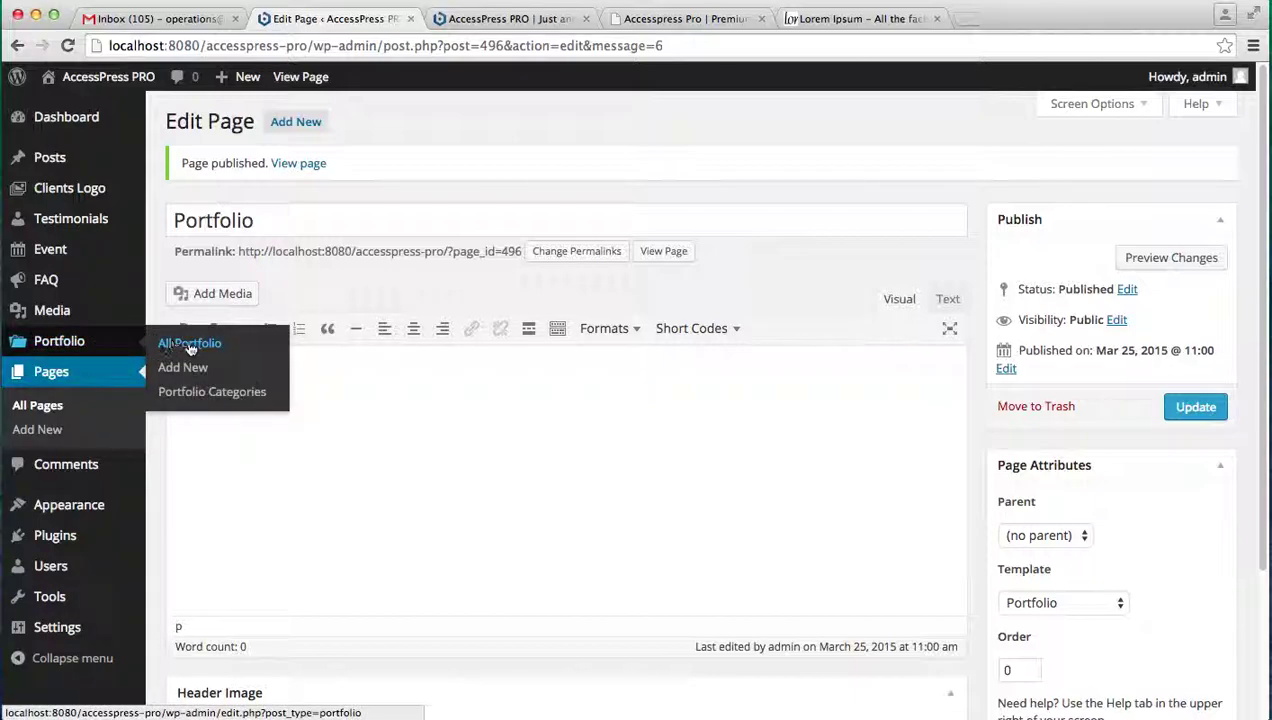
left_click(192, 370)
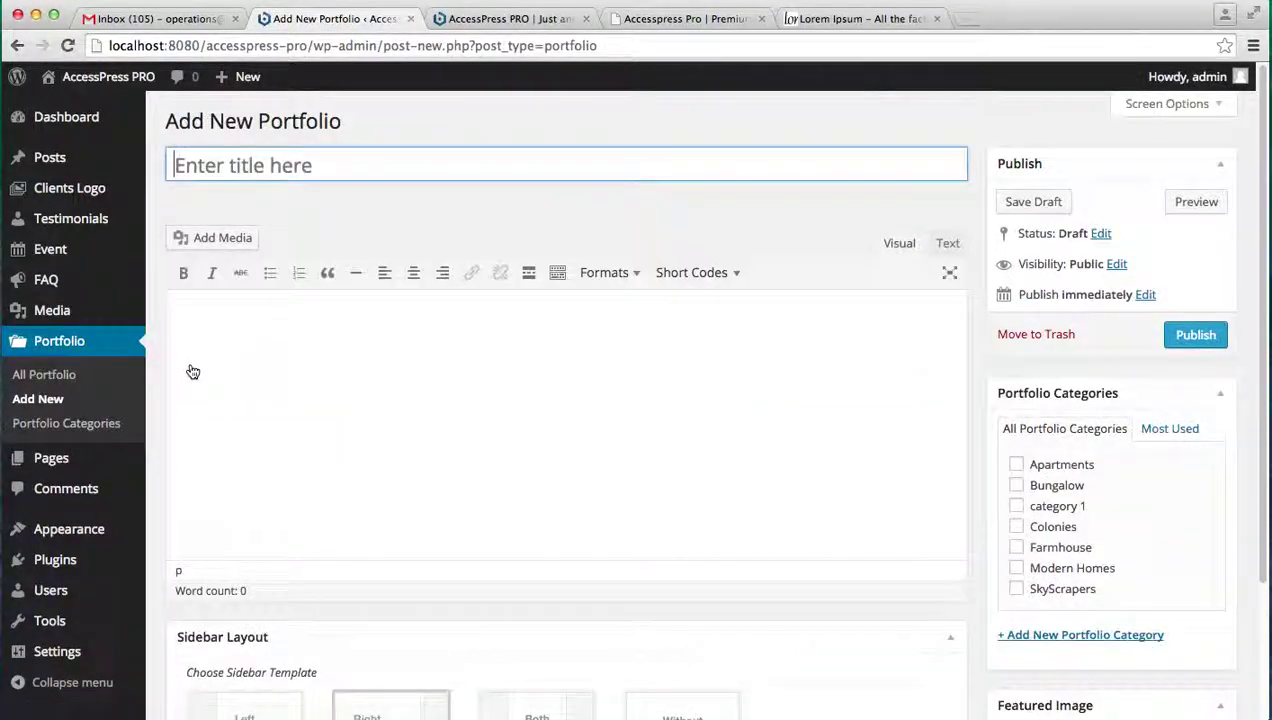
left_click(254, 168)
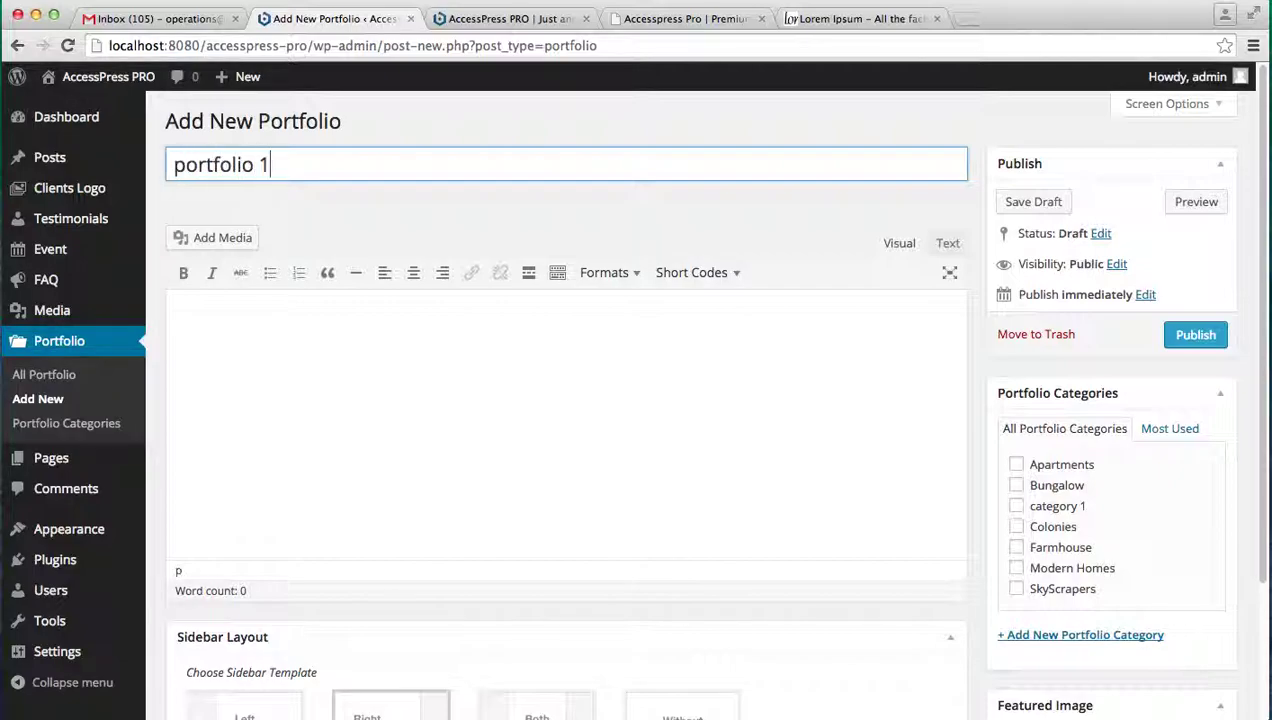
left_click(312, 334)
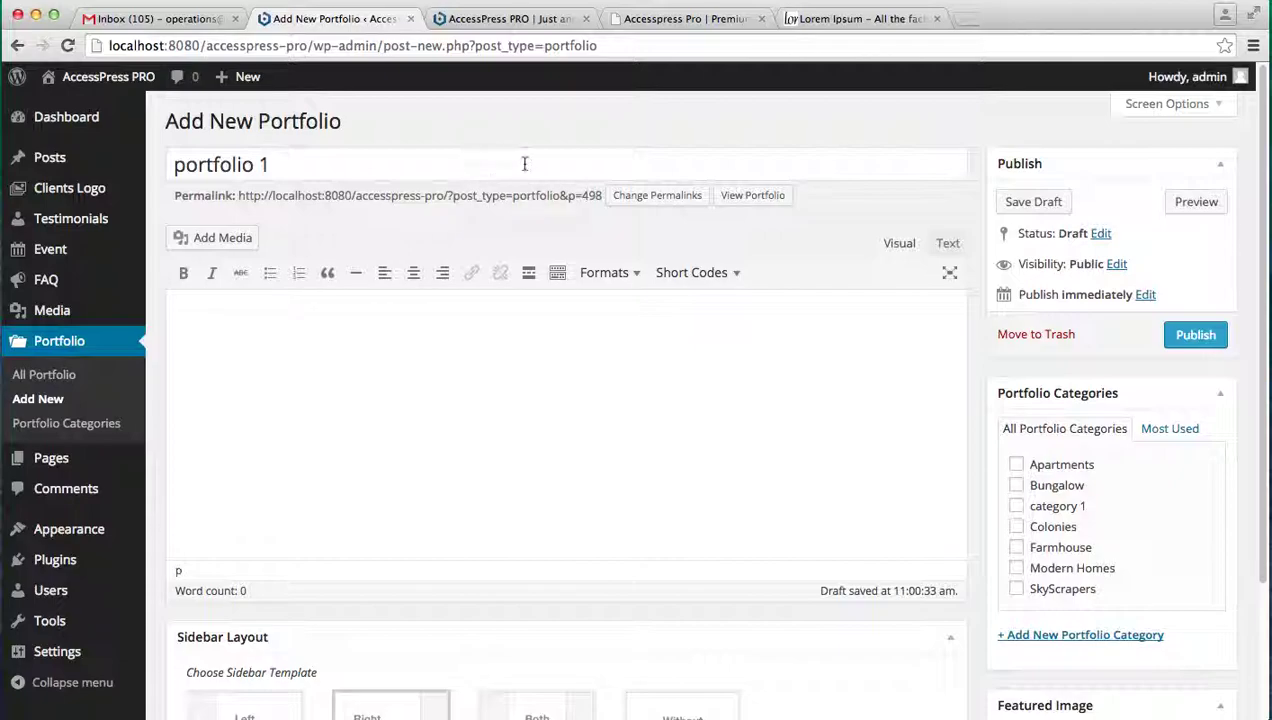
left_click(825, 28)
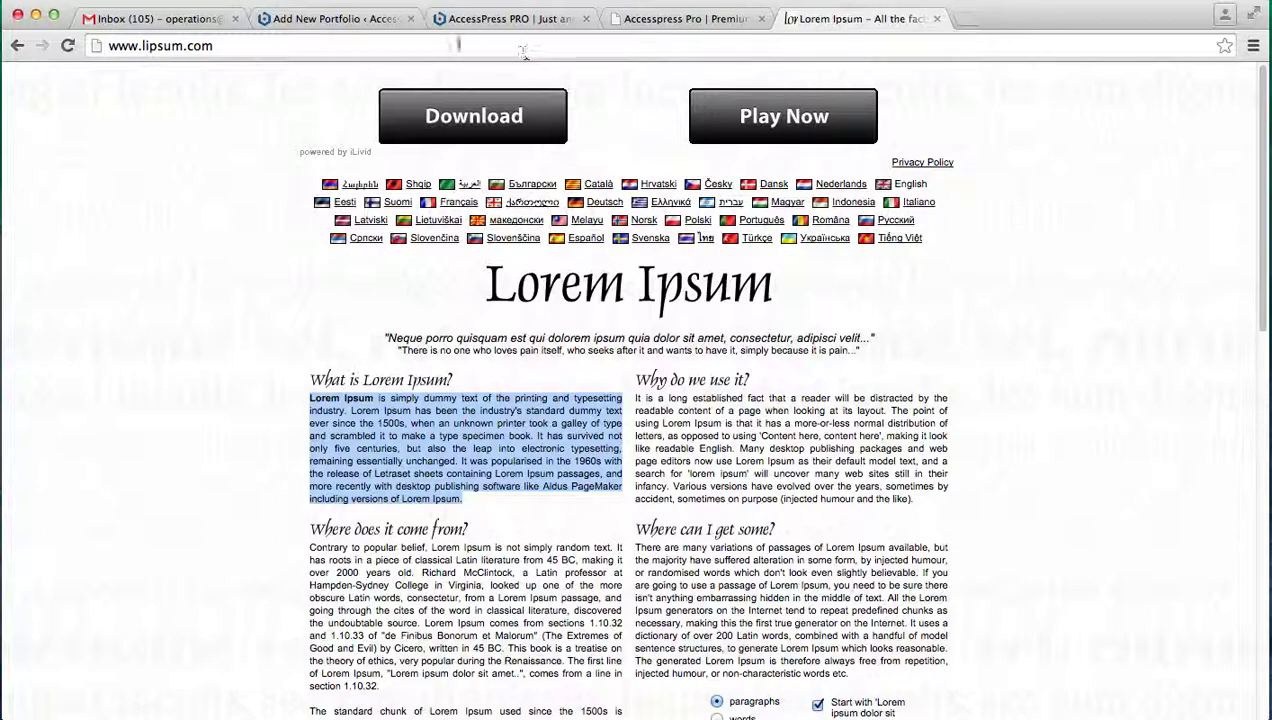
left_click(370, 22)
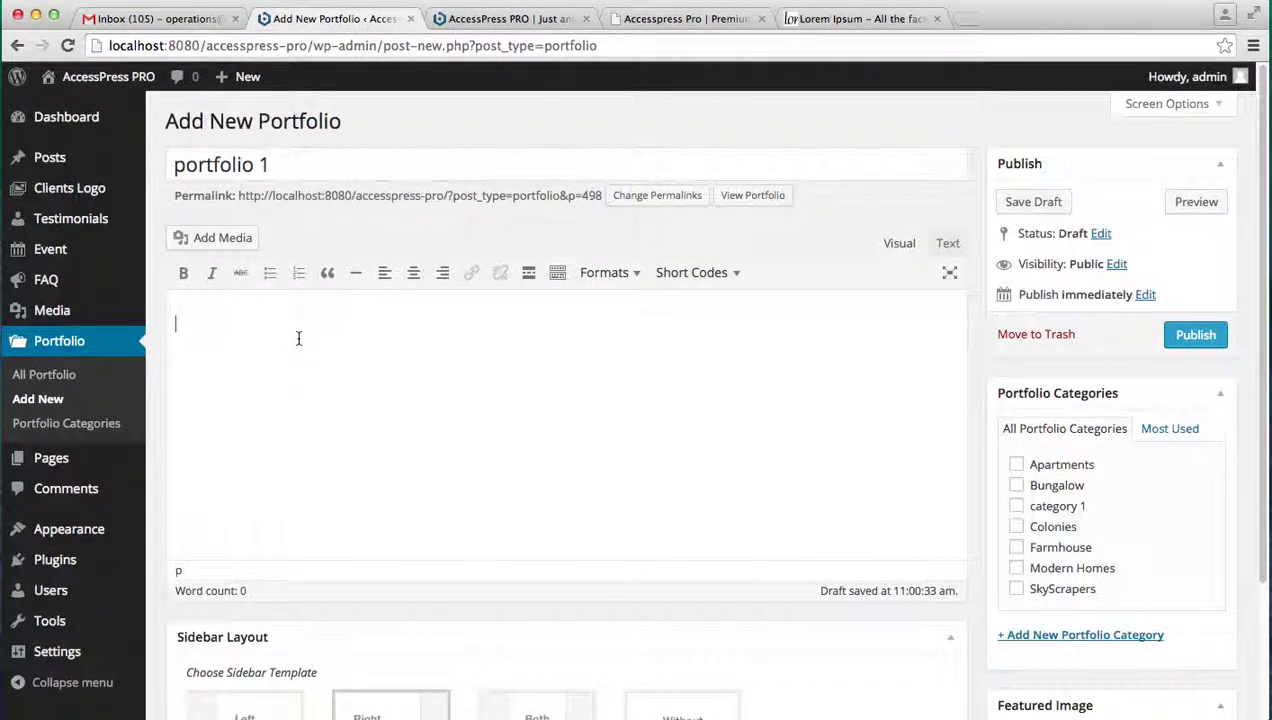
type("Lorem Ipsum is simply dummy text of the printing and typesetting industry. Lorem Ipsum has been the industry's standard dummy text ever since the 1500s, when an unknown printer took a galley of type and scrambled it to make a type specimen book. It has survived not only five centuries, but also the leap into electronic typesetting, remaining essentially unchanged. It was popularised in the 1960s with the release of Letraset sheets containing Lorem Ipsum passages, and more recently with desktop publishing software like Aldus PageMaker including versions of Lorem Ipsum.")
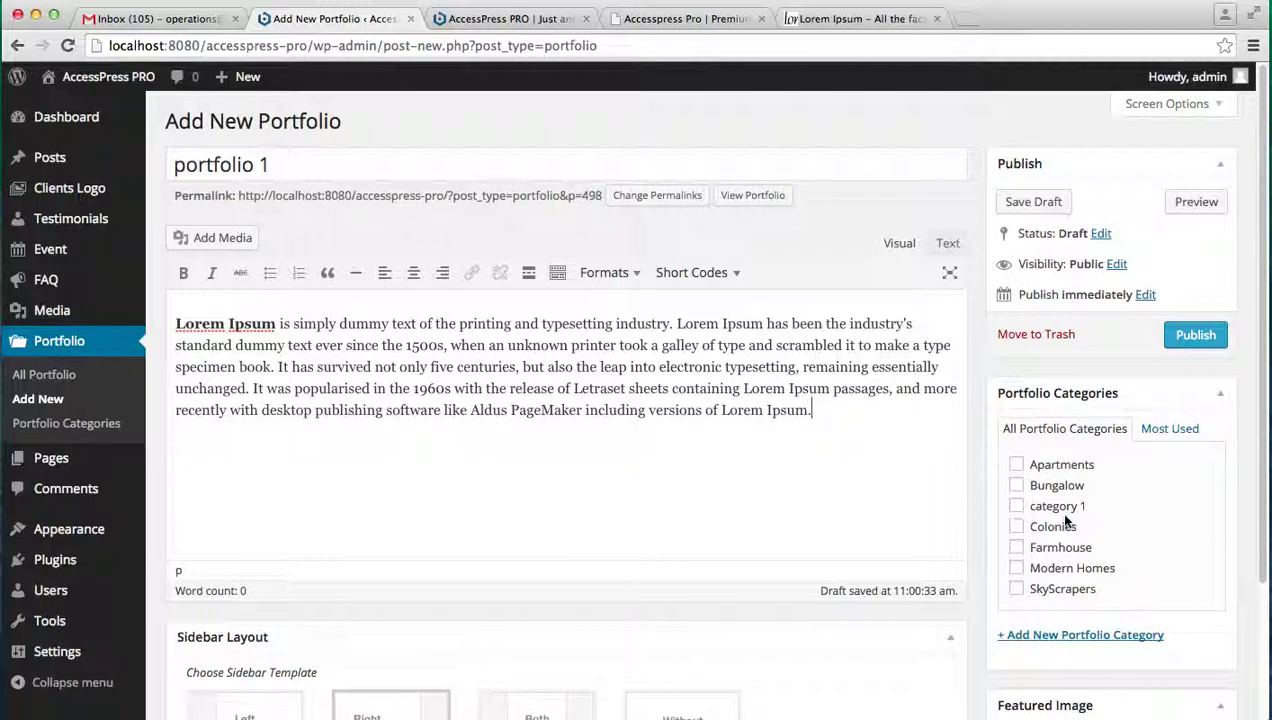
Set the black-and-white Ferris wheel picture images.jpeg from the media library as the portfolio item's featured image.
left_click_drag(1266, 397, 1261, 500)
left_click(1050, 606)
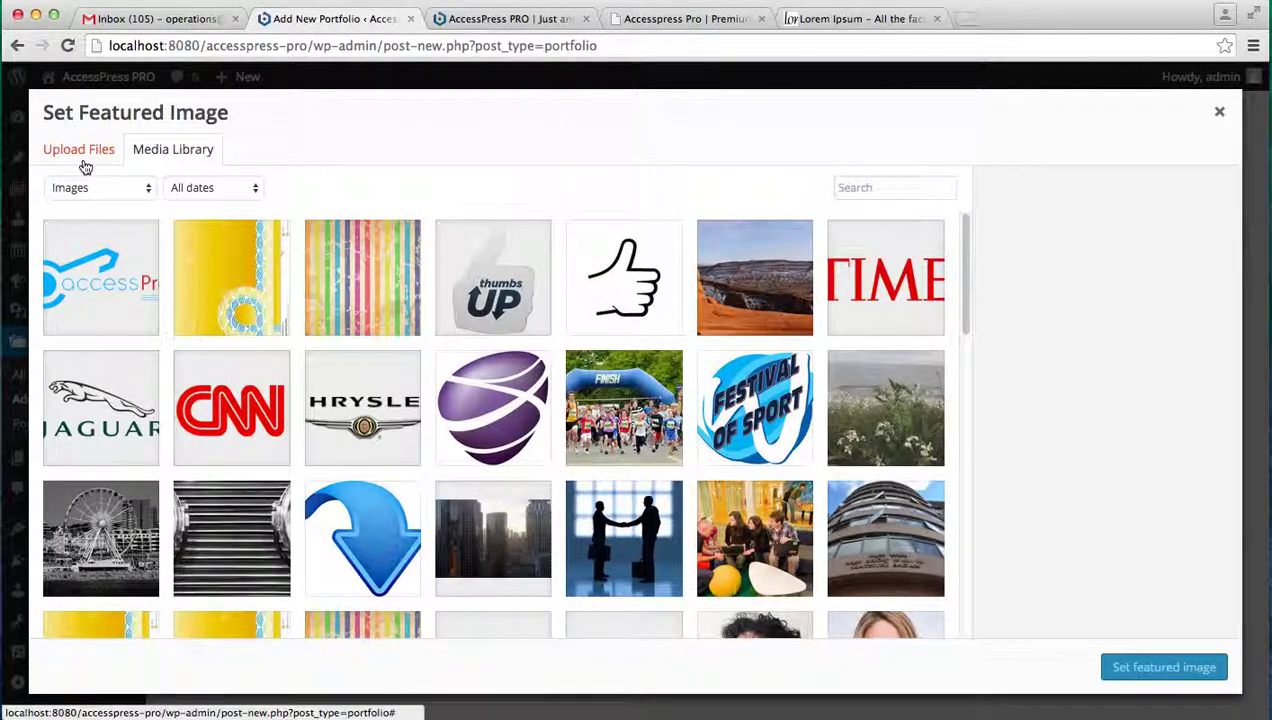
left_click(122, 526)
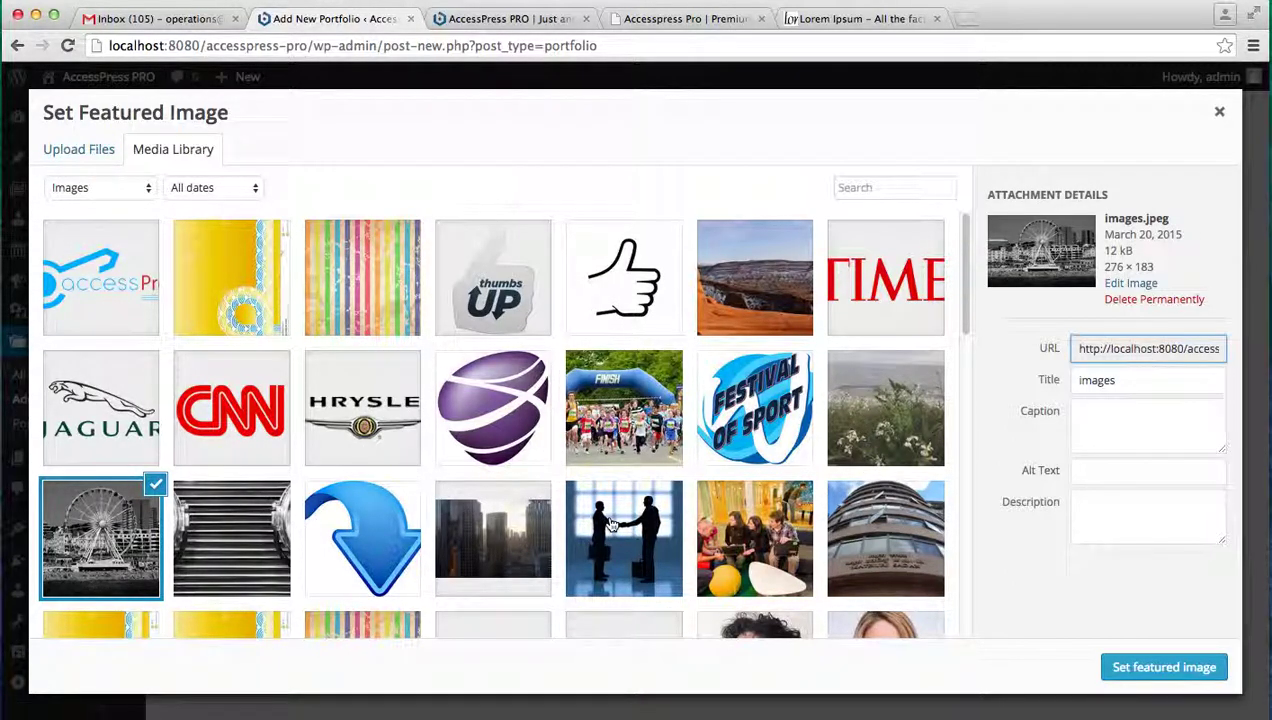
left_click(1125, 666)
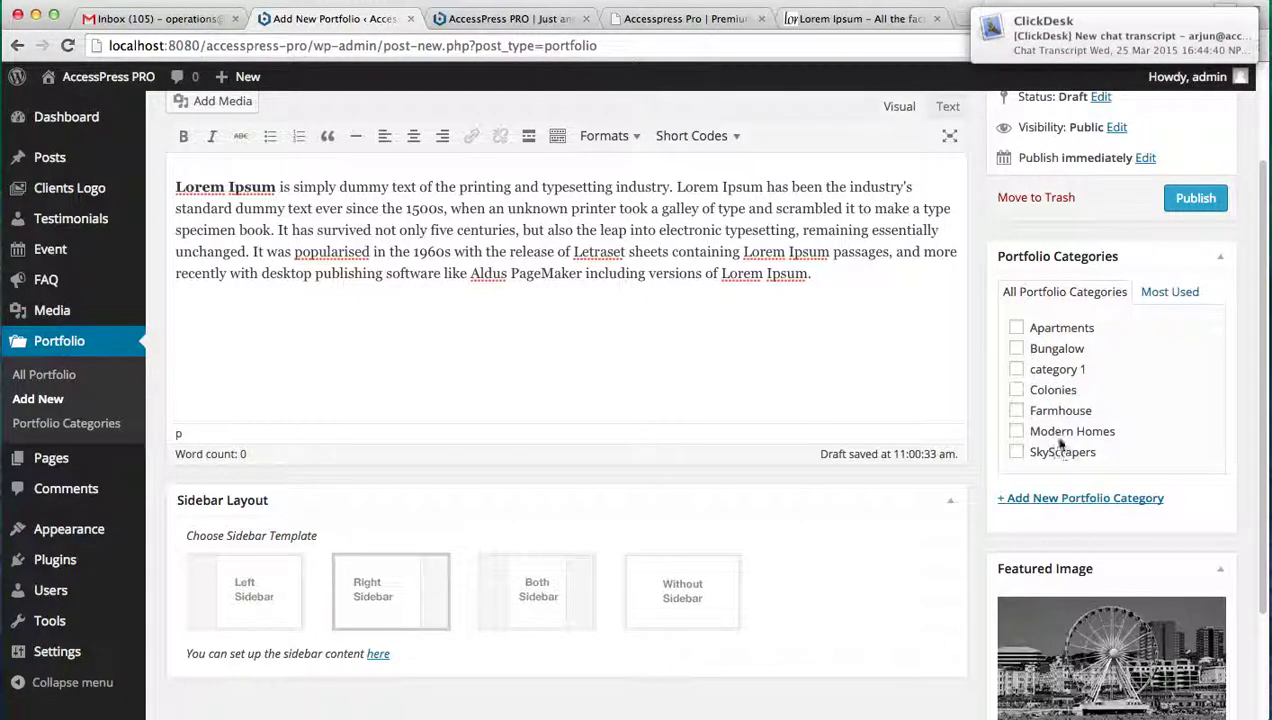
Add the portfolio category "Category 1" to the item and publish the item.
left_click(1056, 499)
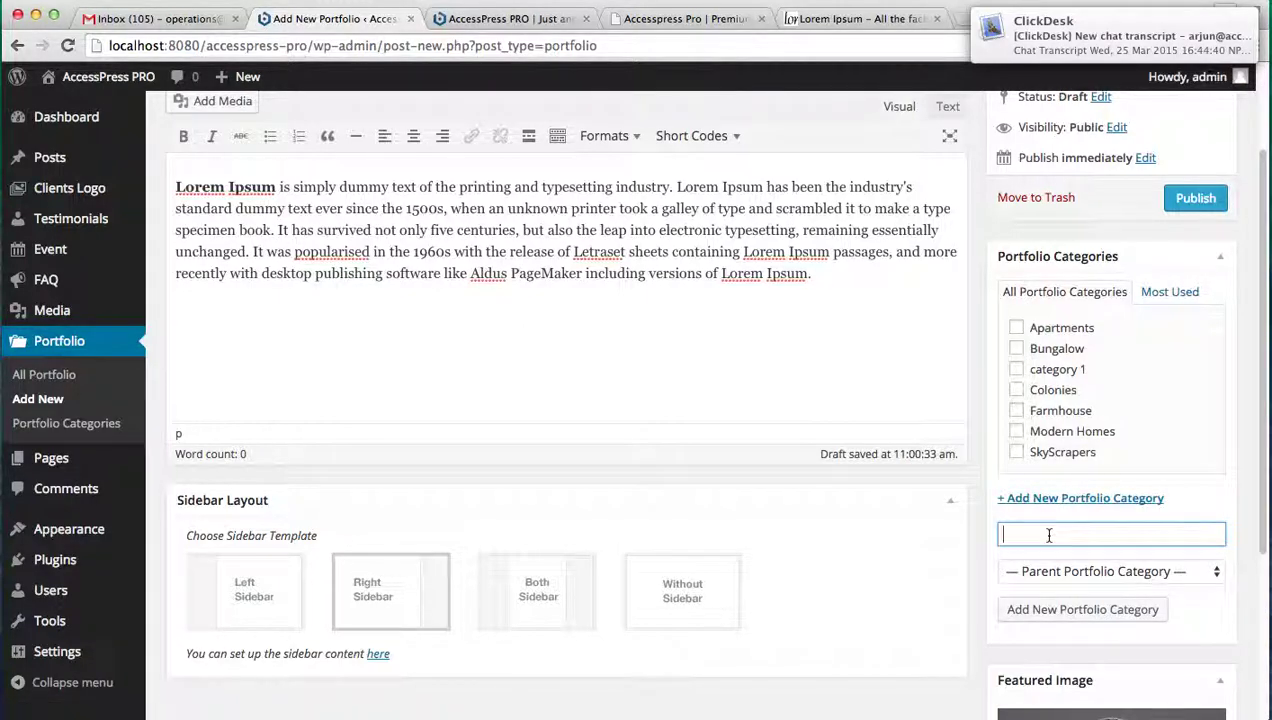
type("Category 1")
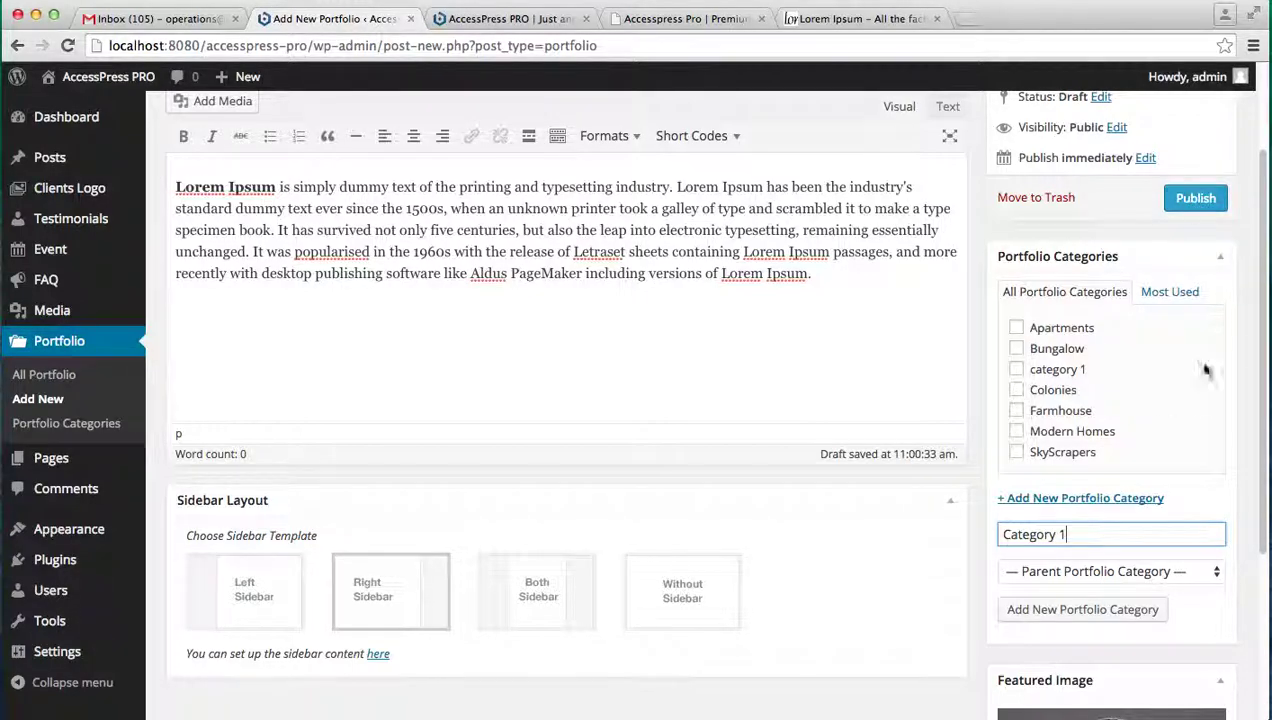
left_click(1099, 610)
left_click(1192, 200)
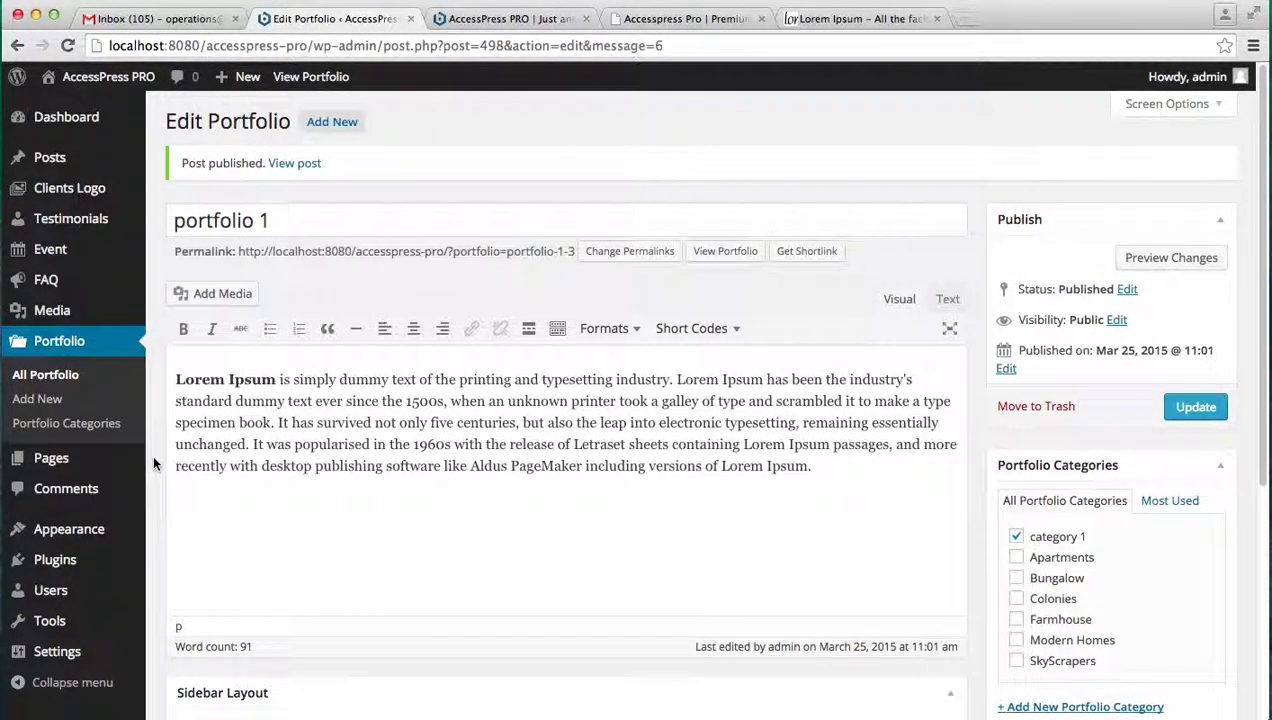
Add the Portfolio page to the primary menu, Menu 1, and save the menu.
mouse_move(88, 537)
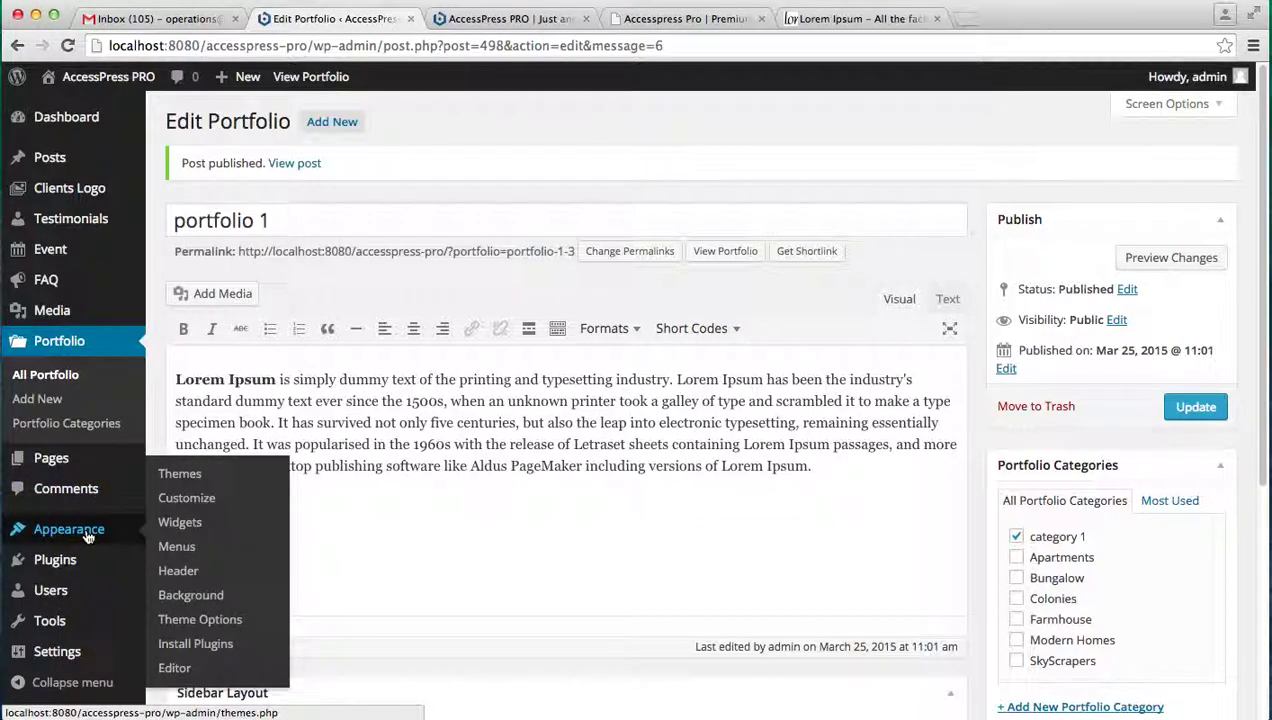
left_click(176, 547)
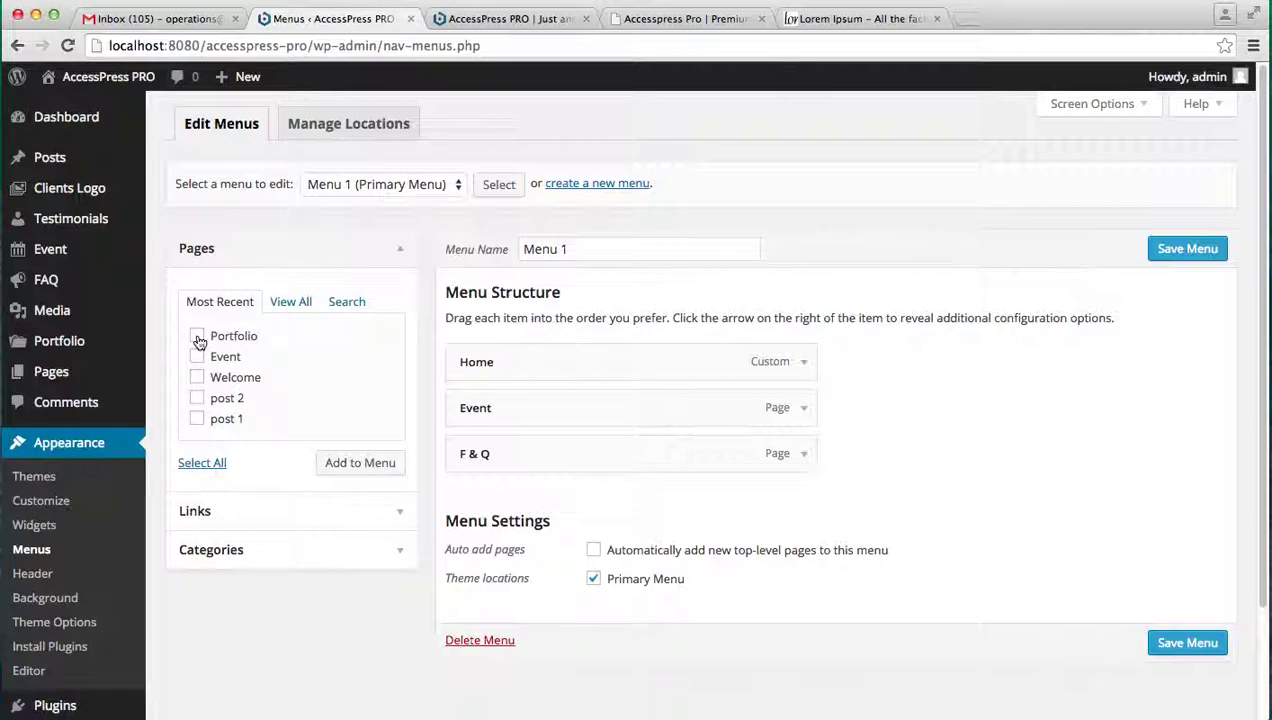
left_click(358, 464)
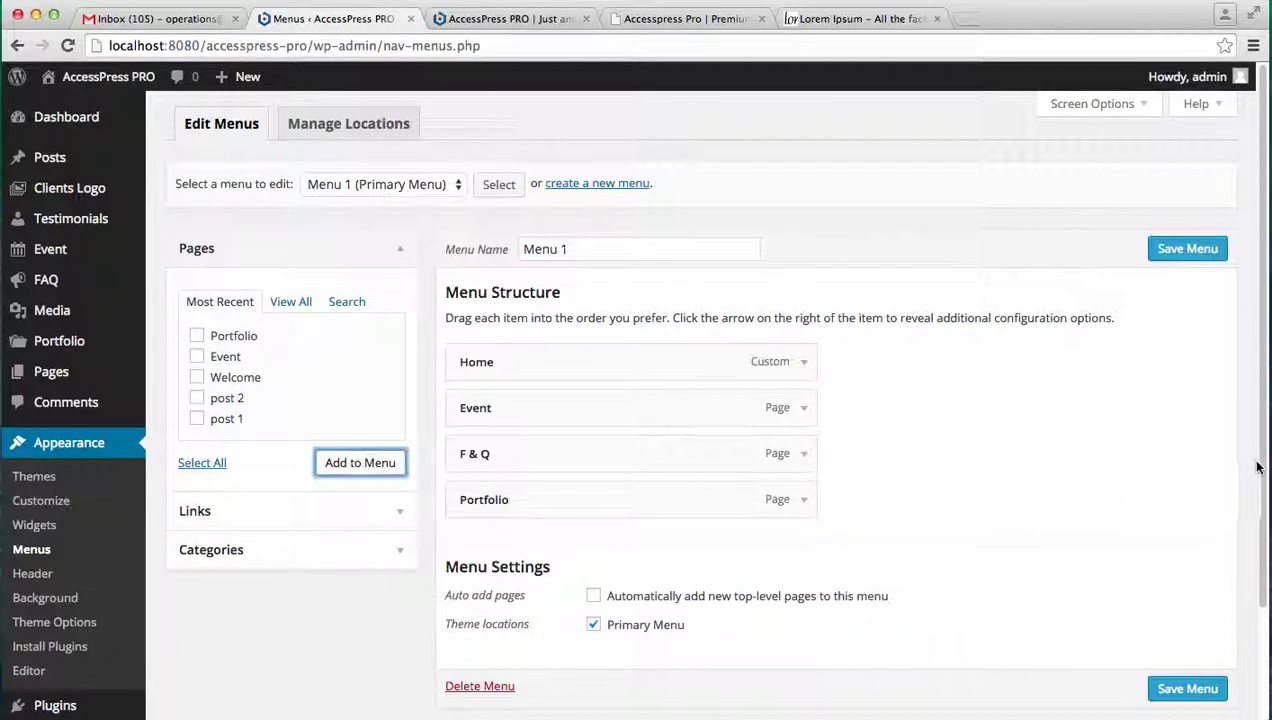
left_click_drag(1259, 467, 1260, 547)
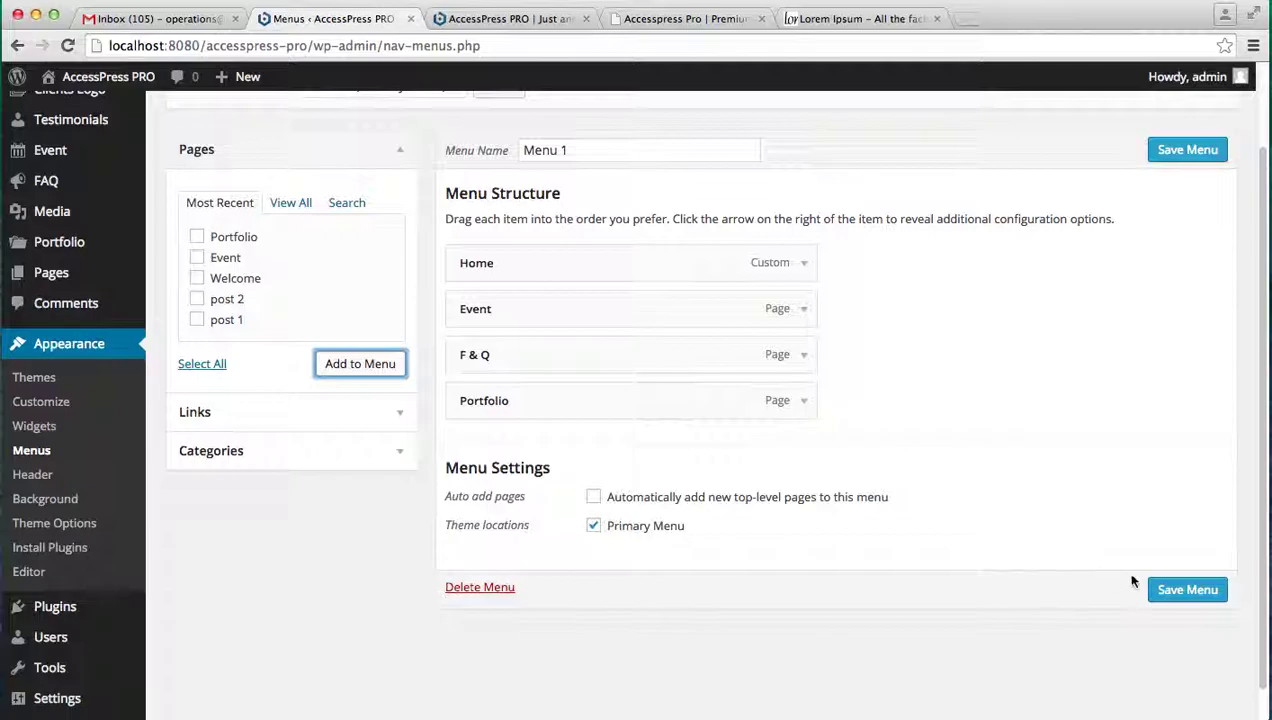
left_click(1163, 593)
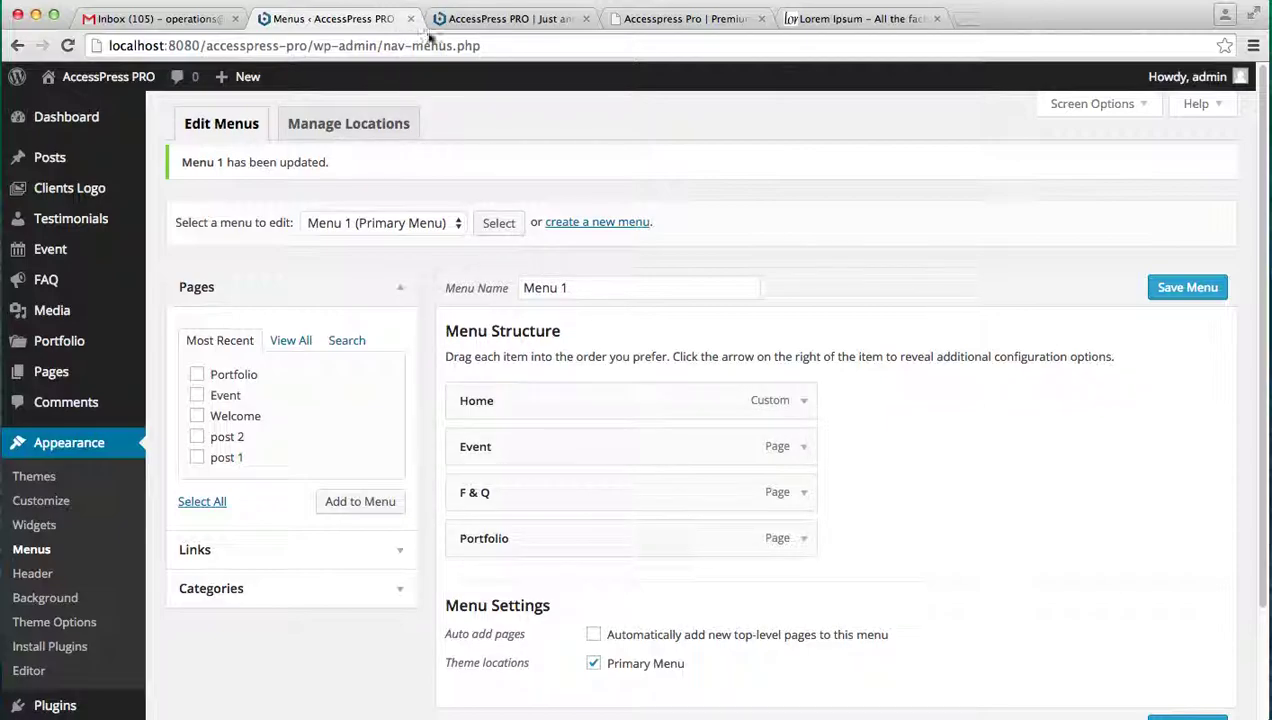
Reload the live site, open its Portfolio page from the navigation and filter the items by category 1.
mouse_move(108, 77)
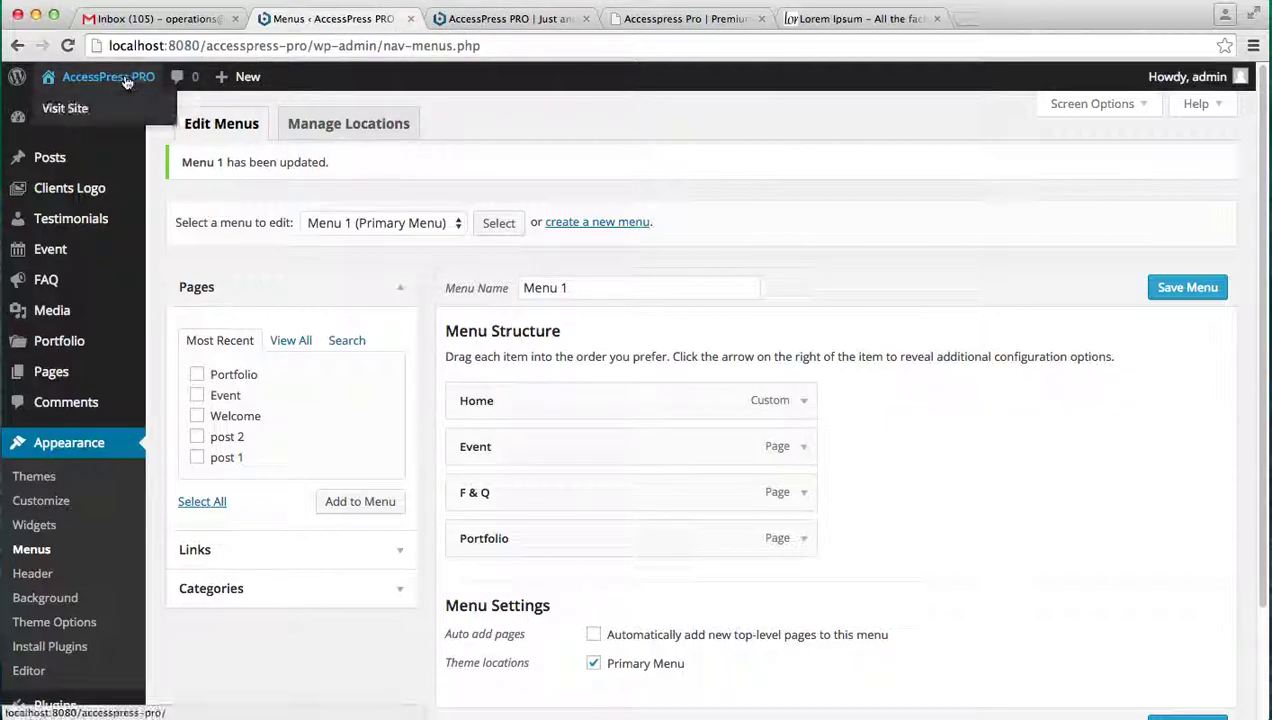
left_click(472, 20)
left_click(436, 48)
key("Return")
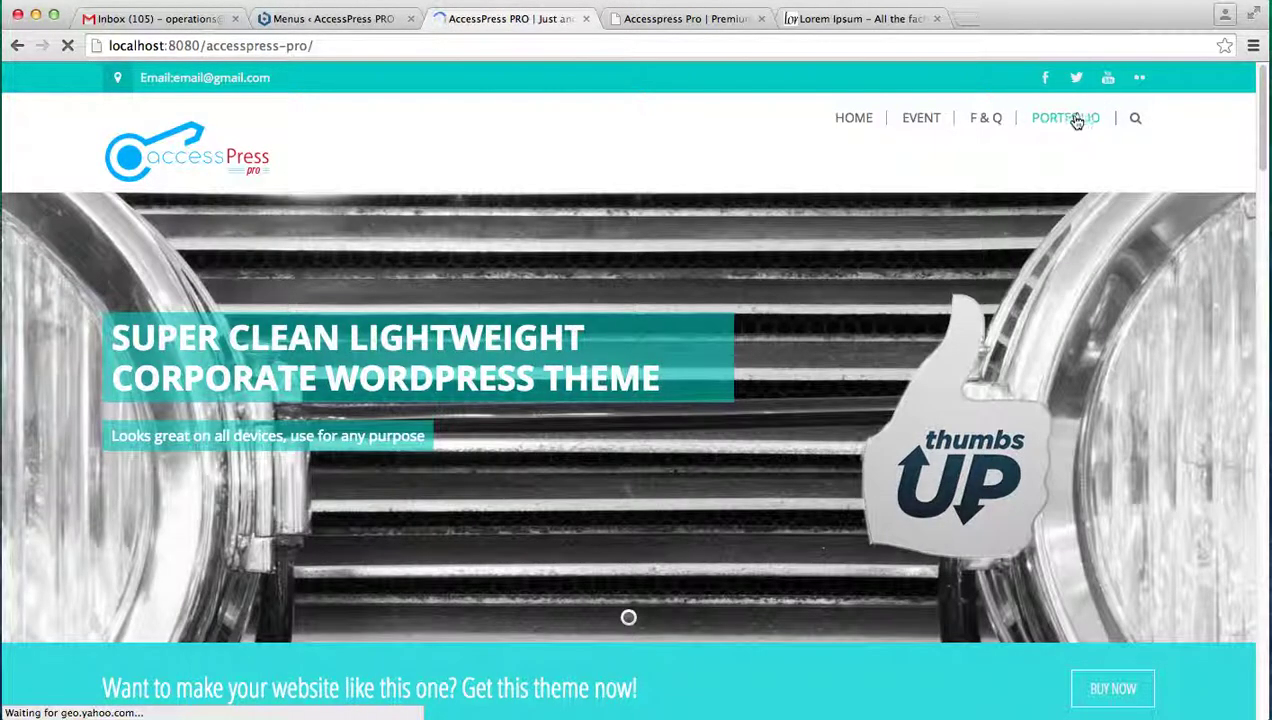
left_click(1073, 119)
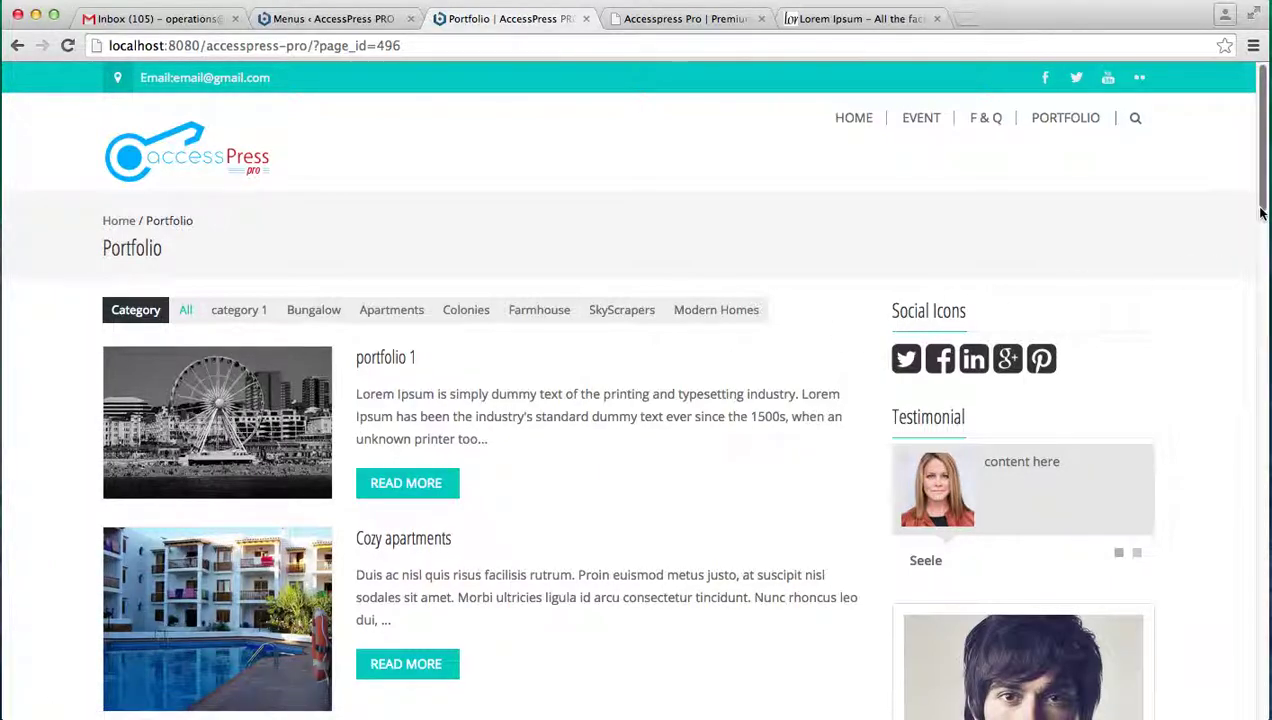
mouse_move(1258, 205)
left_mouse_down()
mouse_move(1258, 377)
mouse_move(1262, 192)
left_mouse_up()
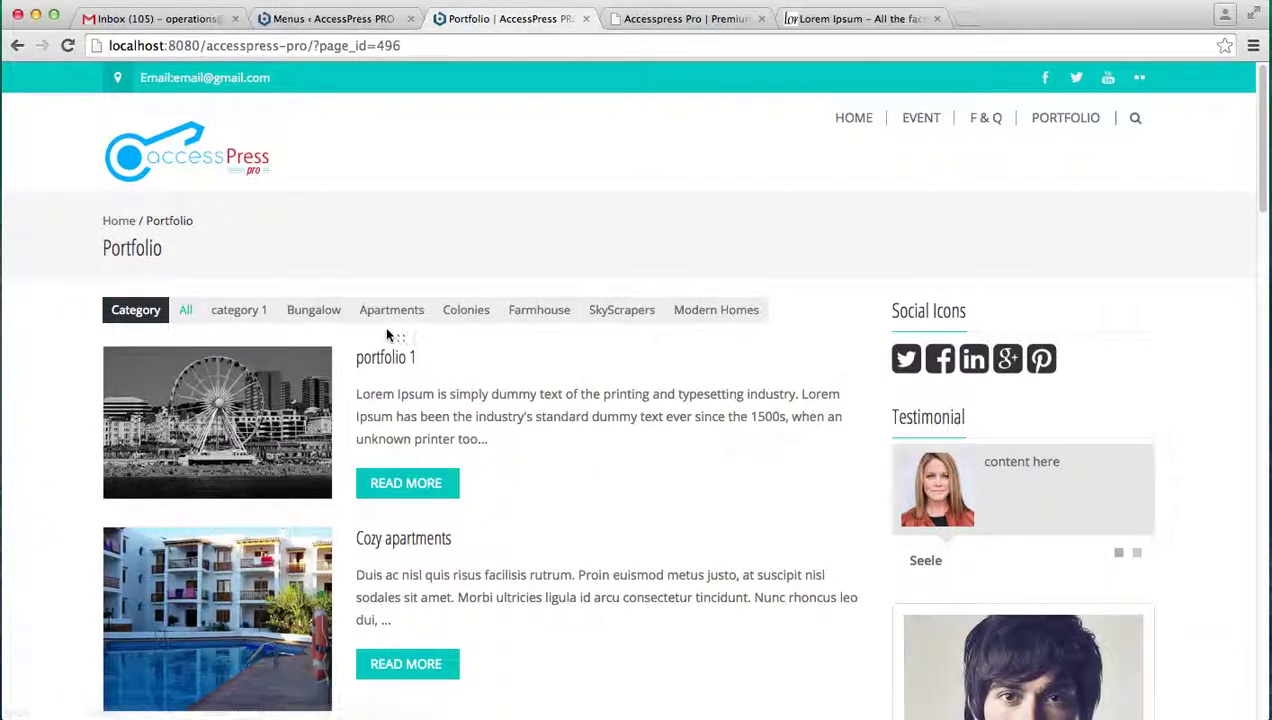
left_click(250, 316)
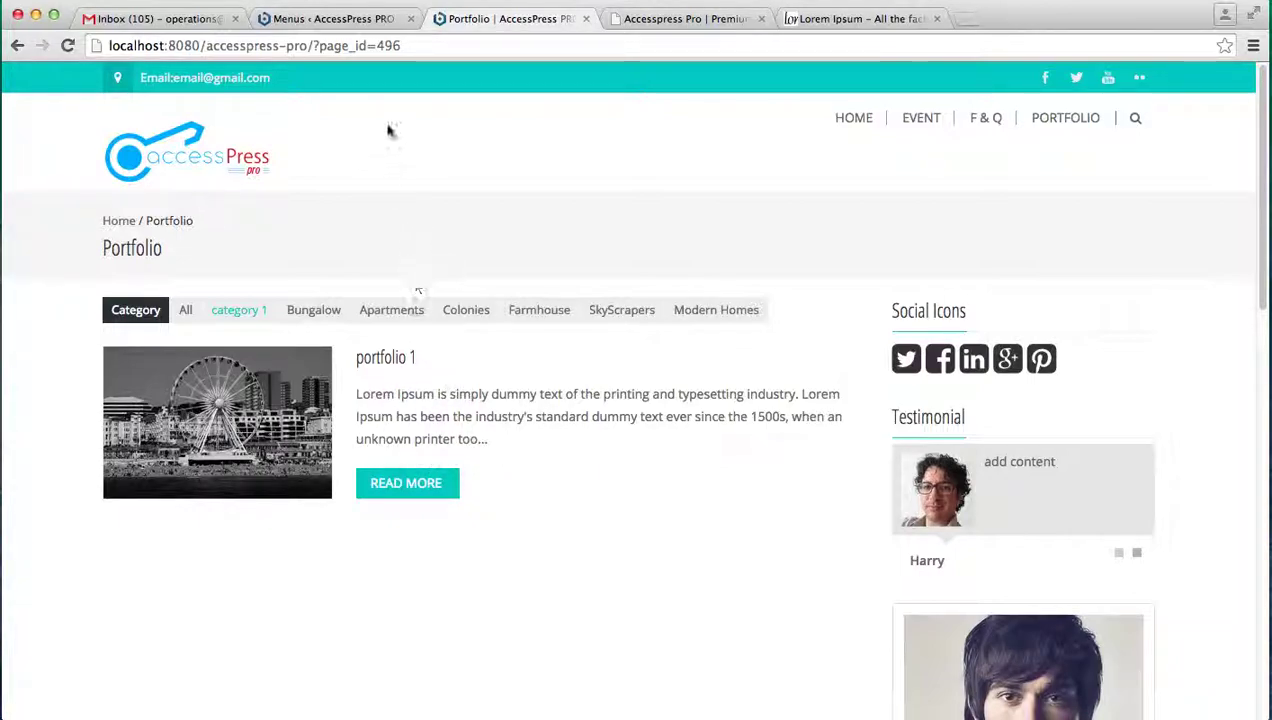
Open the Portfolio Settings in the theme options and compare them with the layout of the live Portfolio page.
left_click(362, 20)
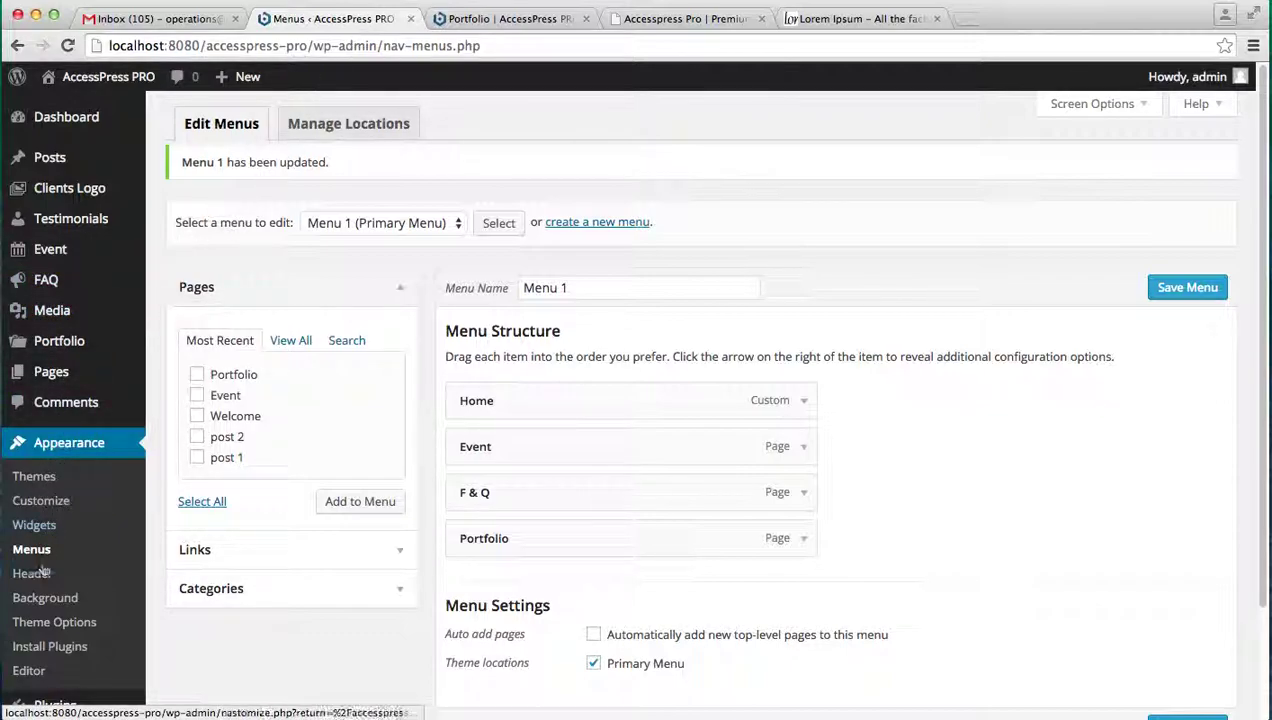
left_click(40, 625)
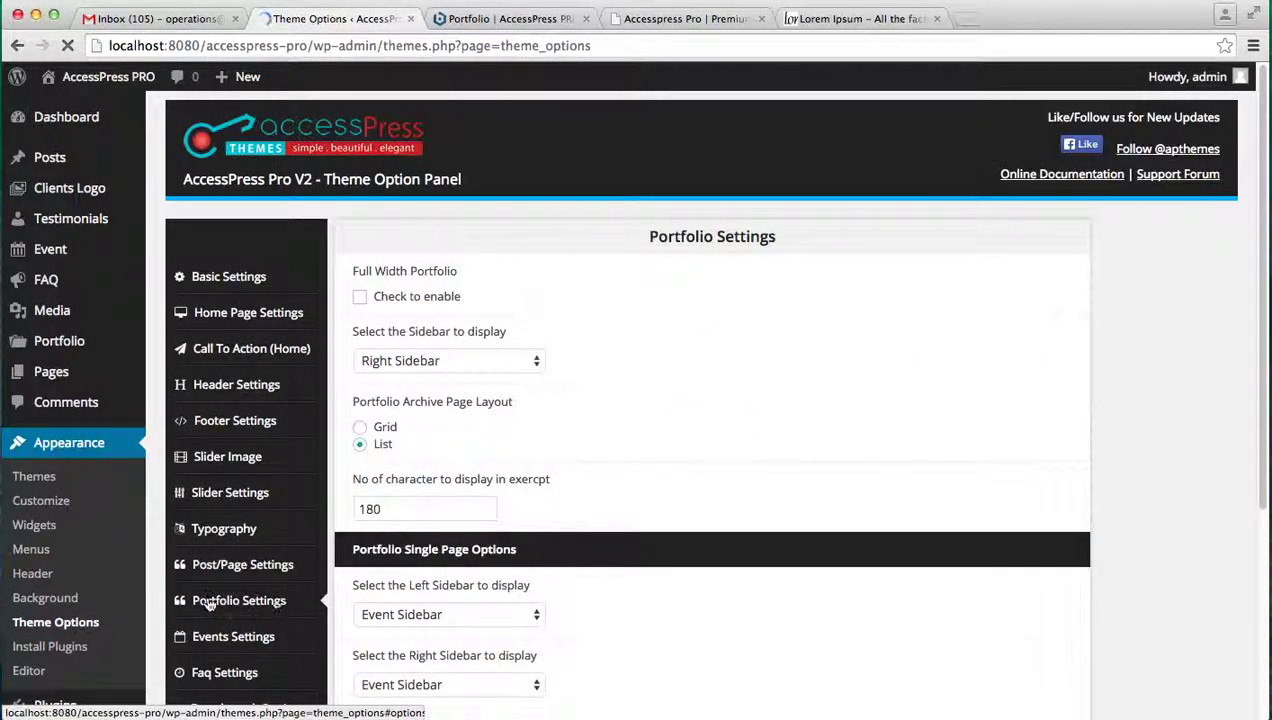
left_click(255, 600)
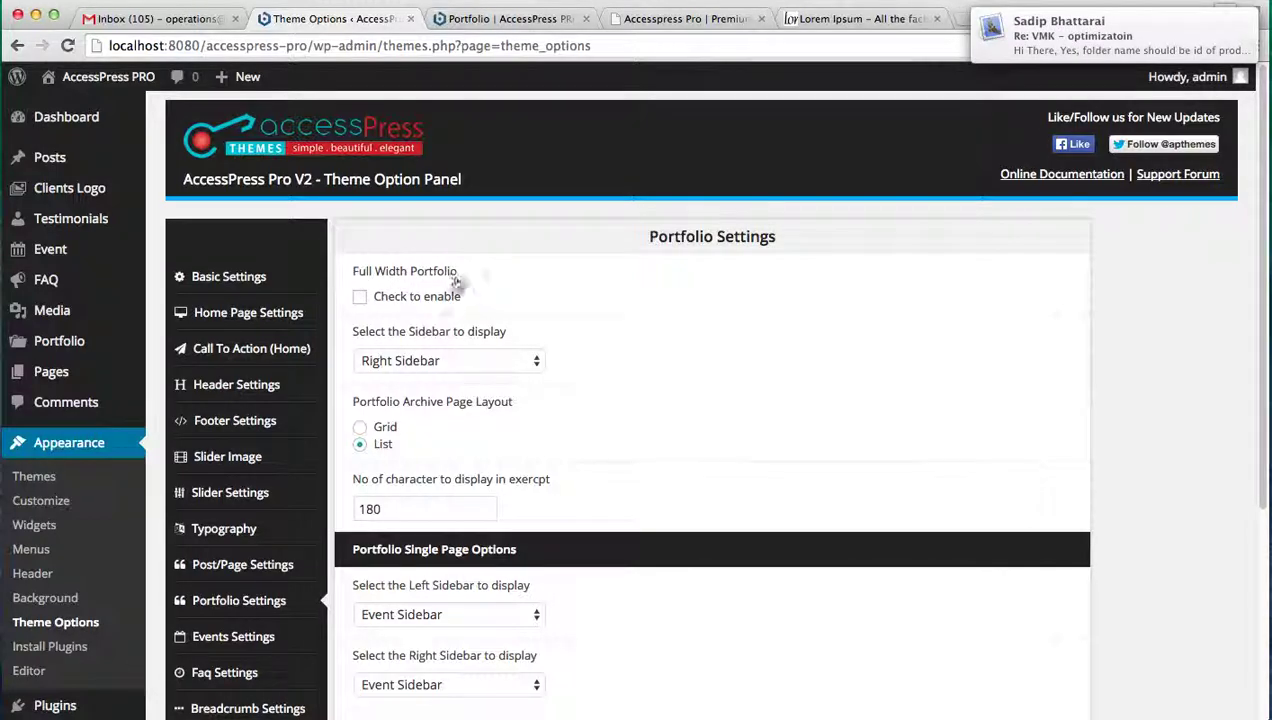
left_click(478, 20)
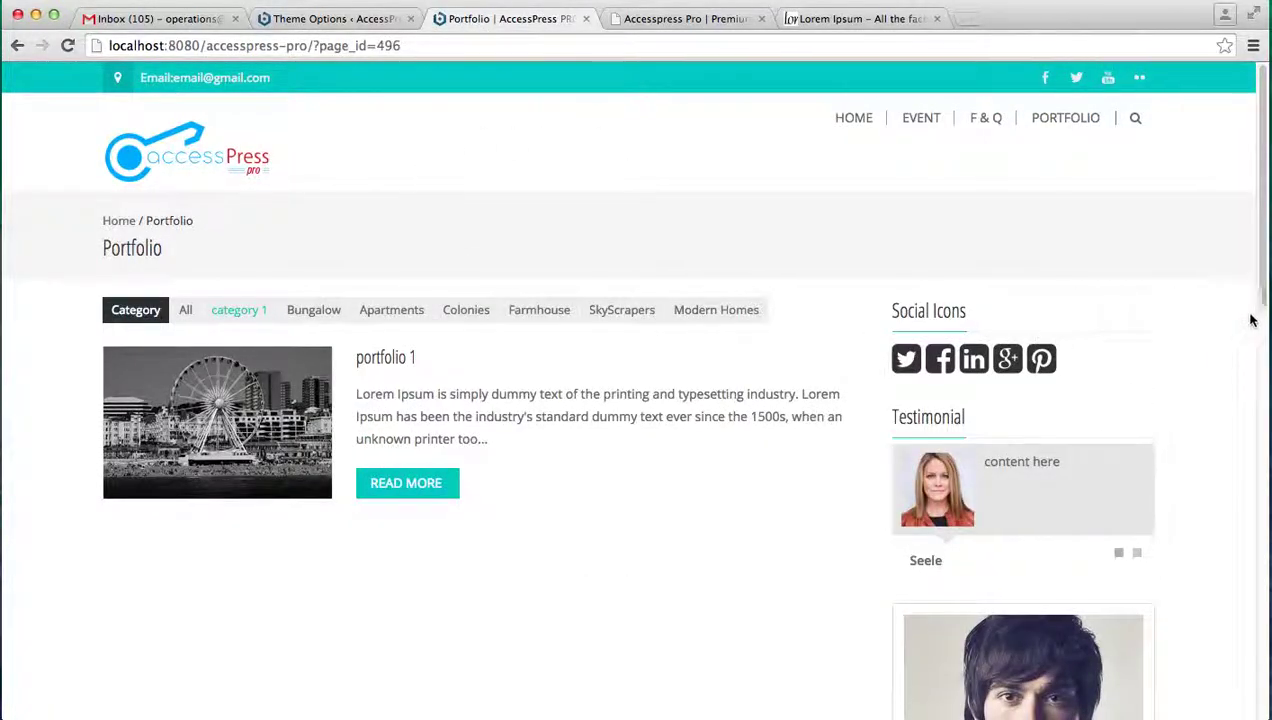
left_click_drag(1258, 318, 1245, 247)
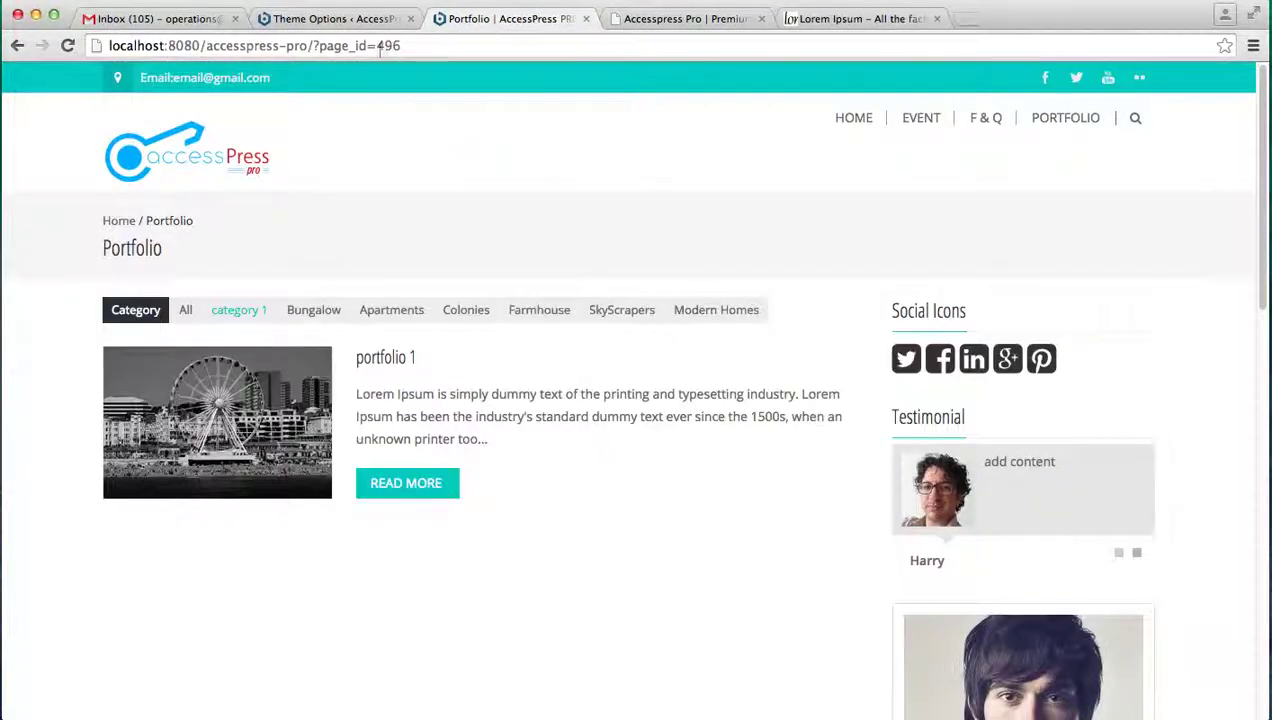
Save the theme's portfolio settings with Full Width Portfolio enabled.
left_click(361, 24)
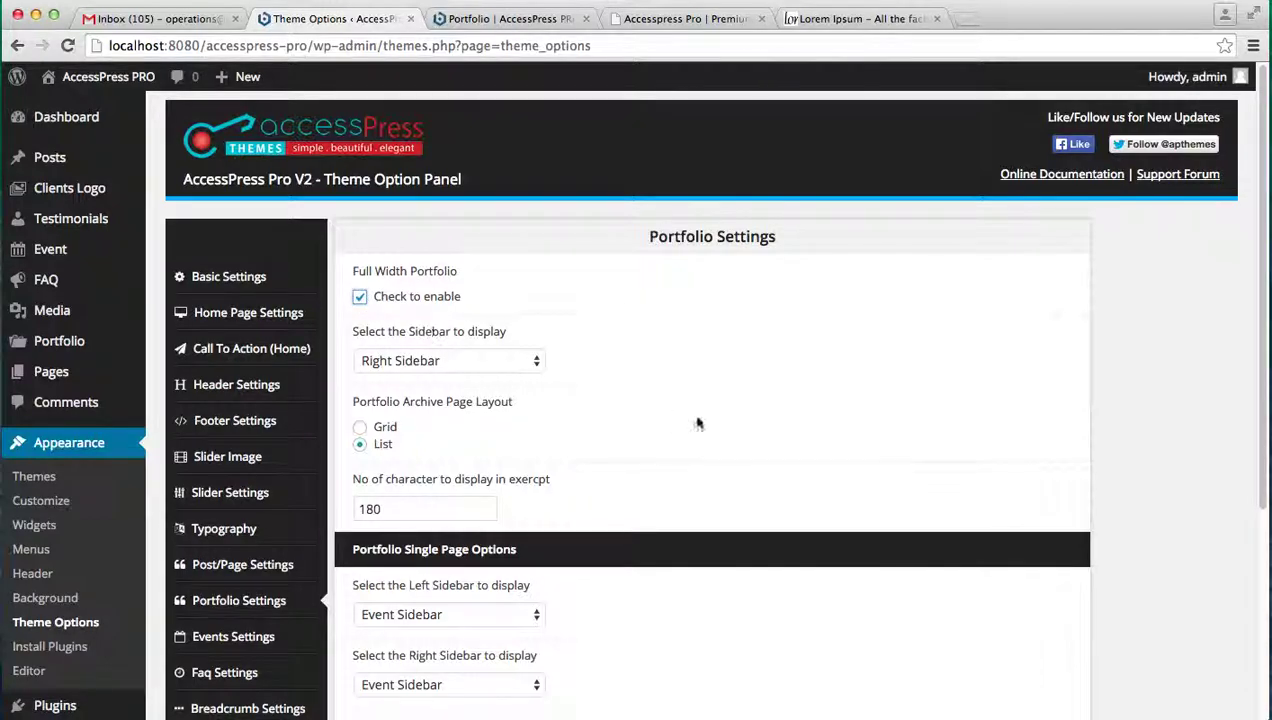
left_click_drag(1266, 312, 1260, 482)
left_click(381, 632)
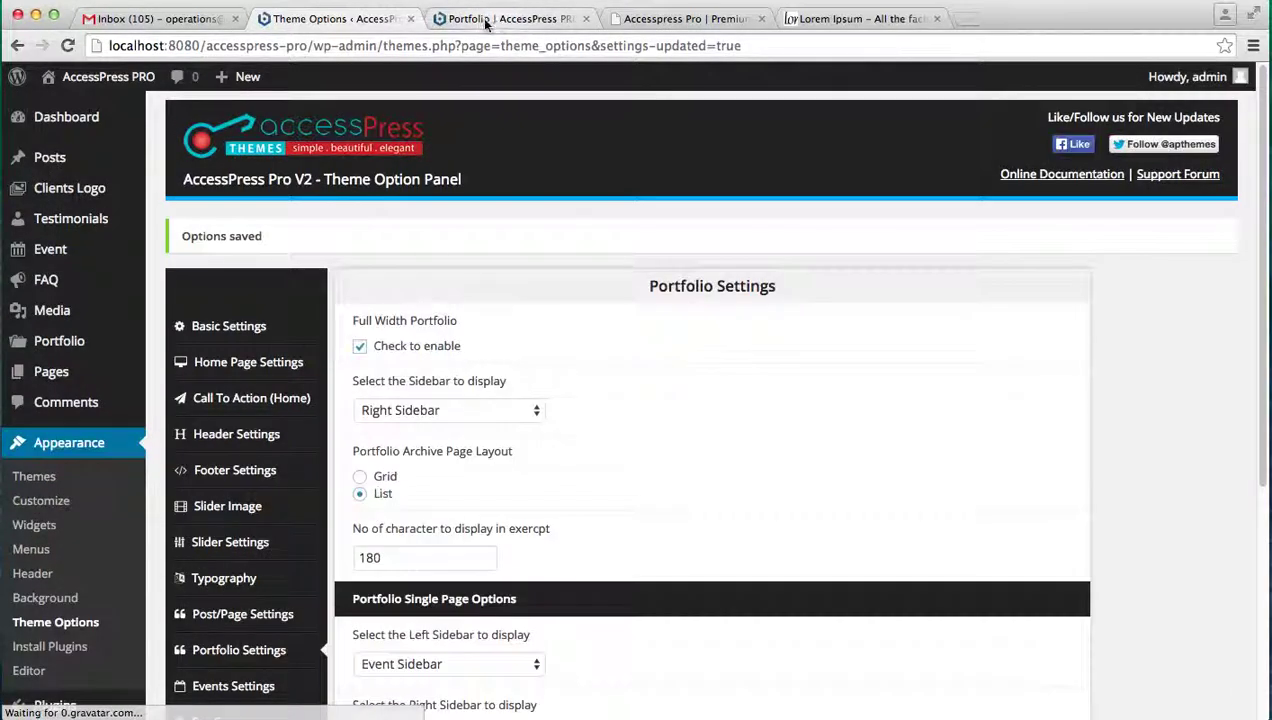
Reload the live Portfolio page and check how the items are laid out across the full width.
left_click(490, 19)
left_click(440, 46)
key("Return")
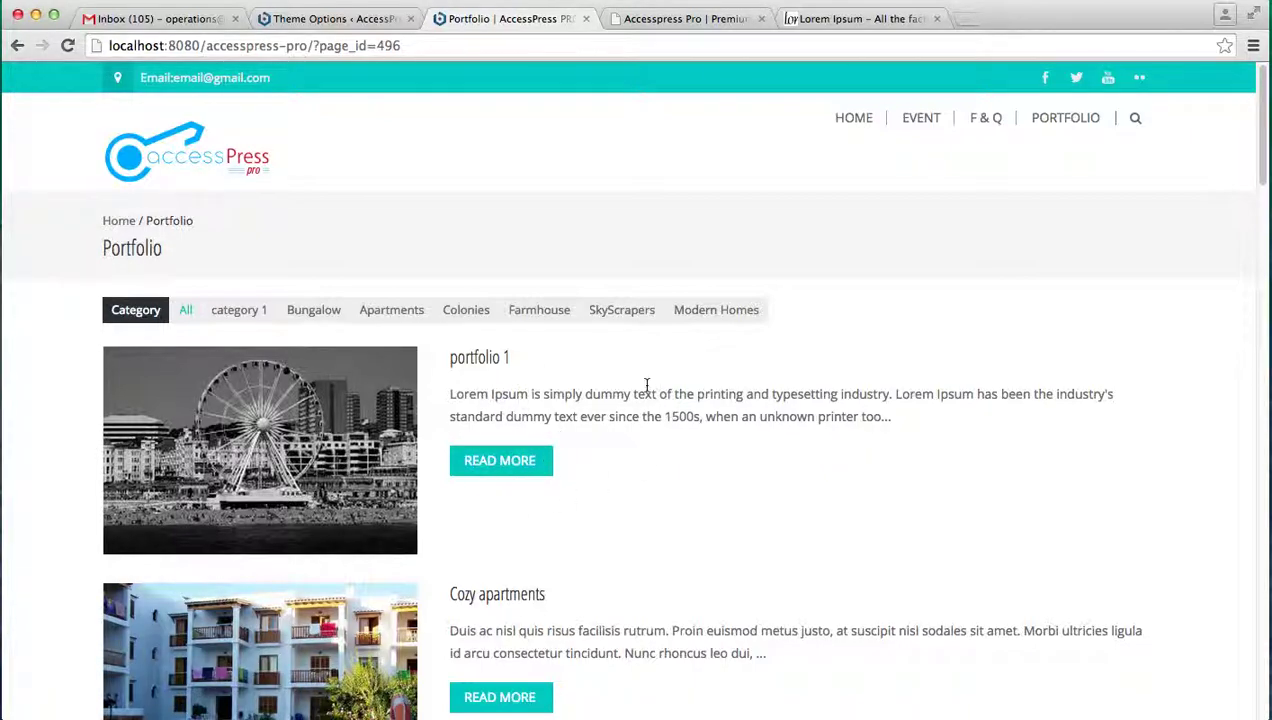
mouse_move(1262, 181)
left_mouse_down()
mouse_move(1262, 572)
mouse_move(1252, 380)
mouse_move(1265, 162)
left_mouse_up()
Set the portfolio sidebar to Left Sidebar, disable Full Width Portfolio and save the theme options.
left_click(387, 22)
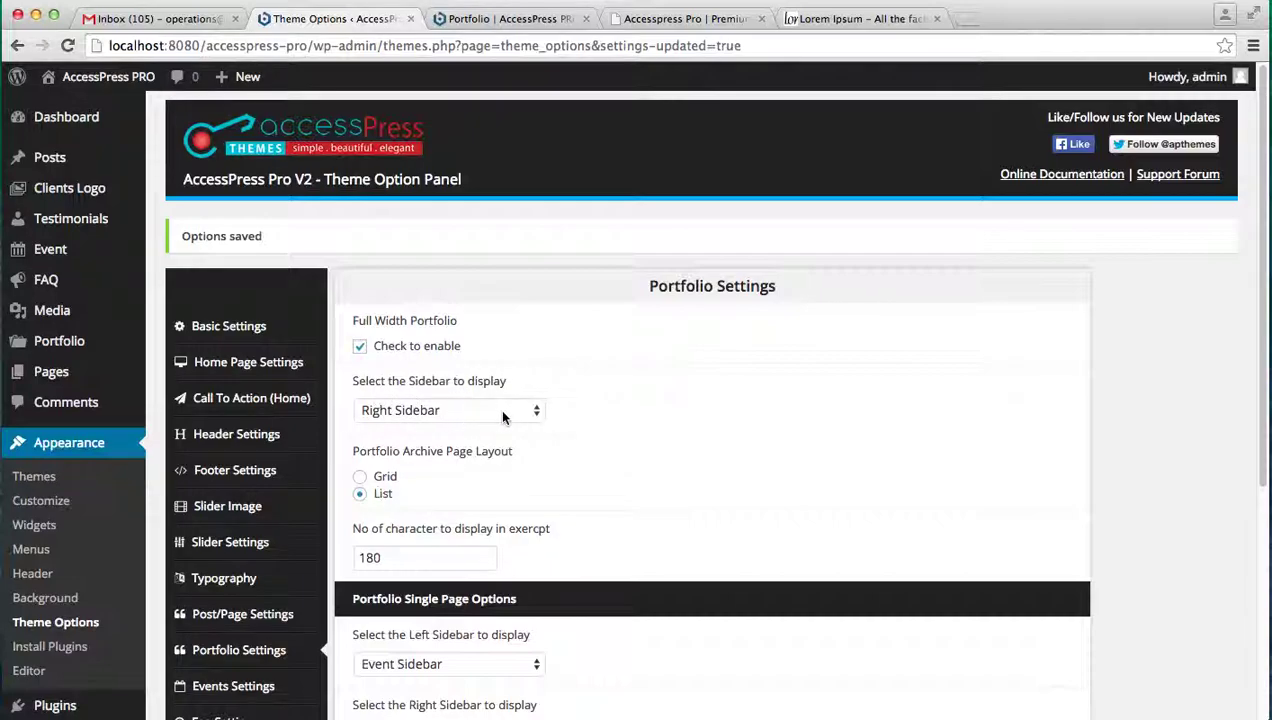
left_click(536, 413)
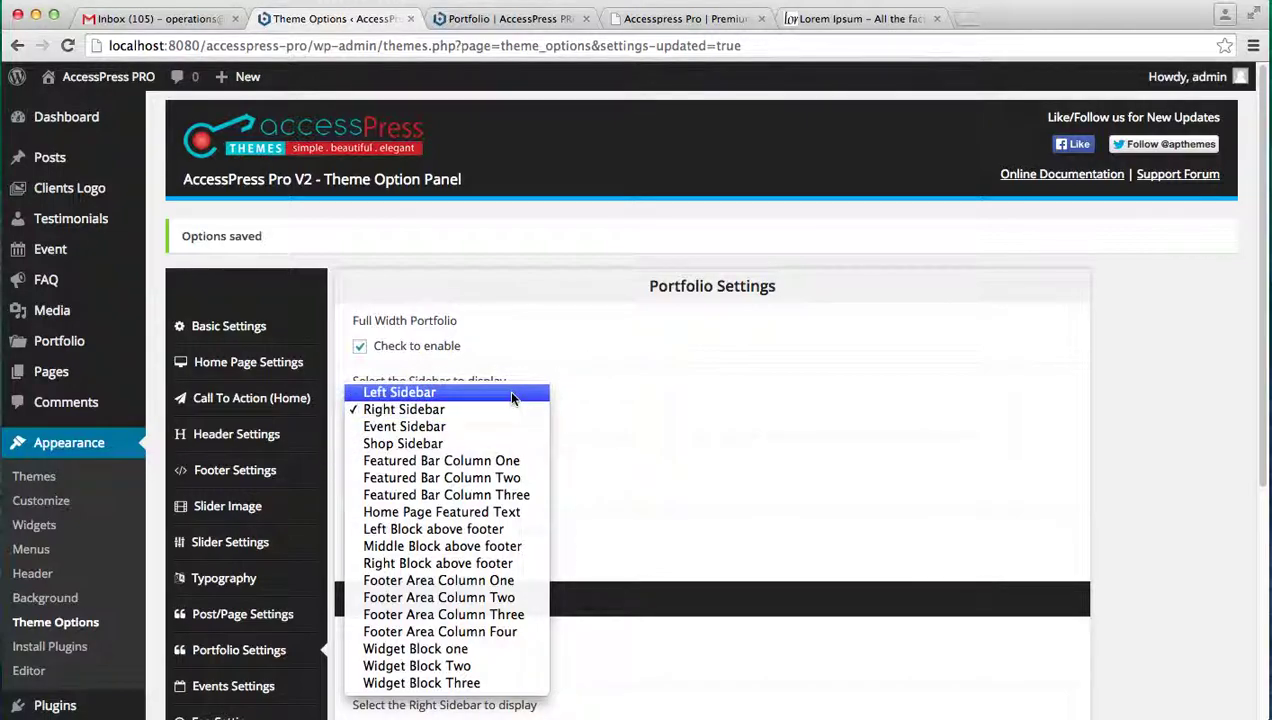
left_click(508, 390)
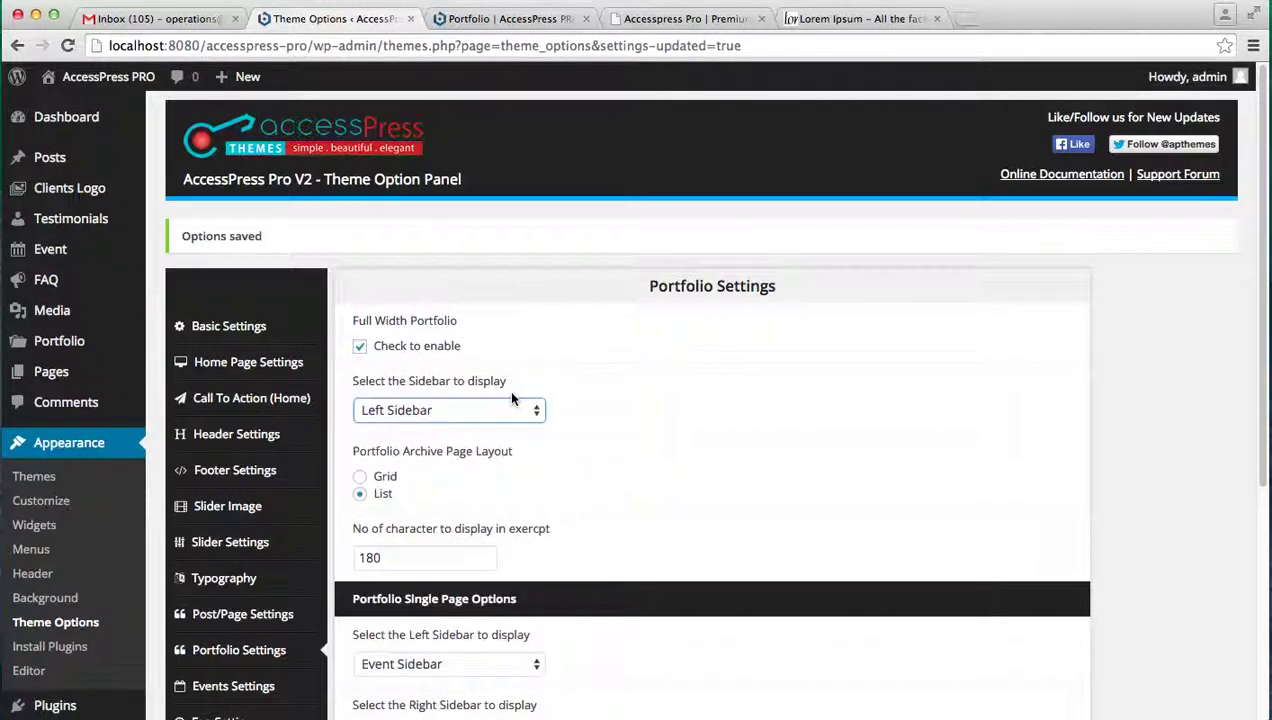
left_click(360, 347)
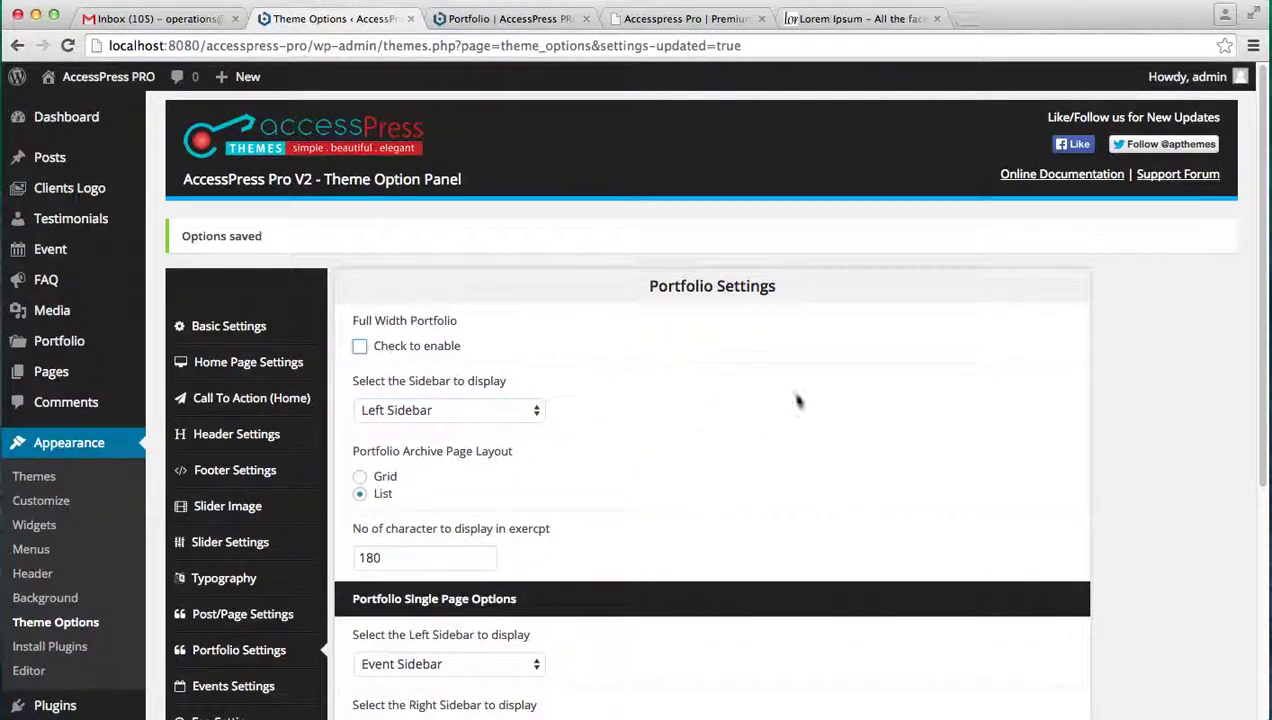
left_click_drag(1262, 320, 1261, 488)
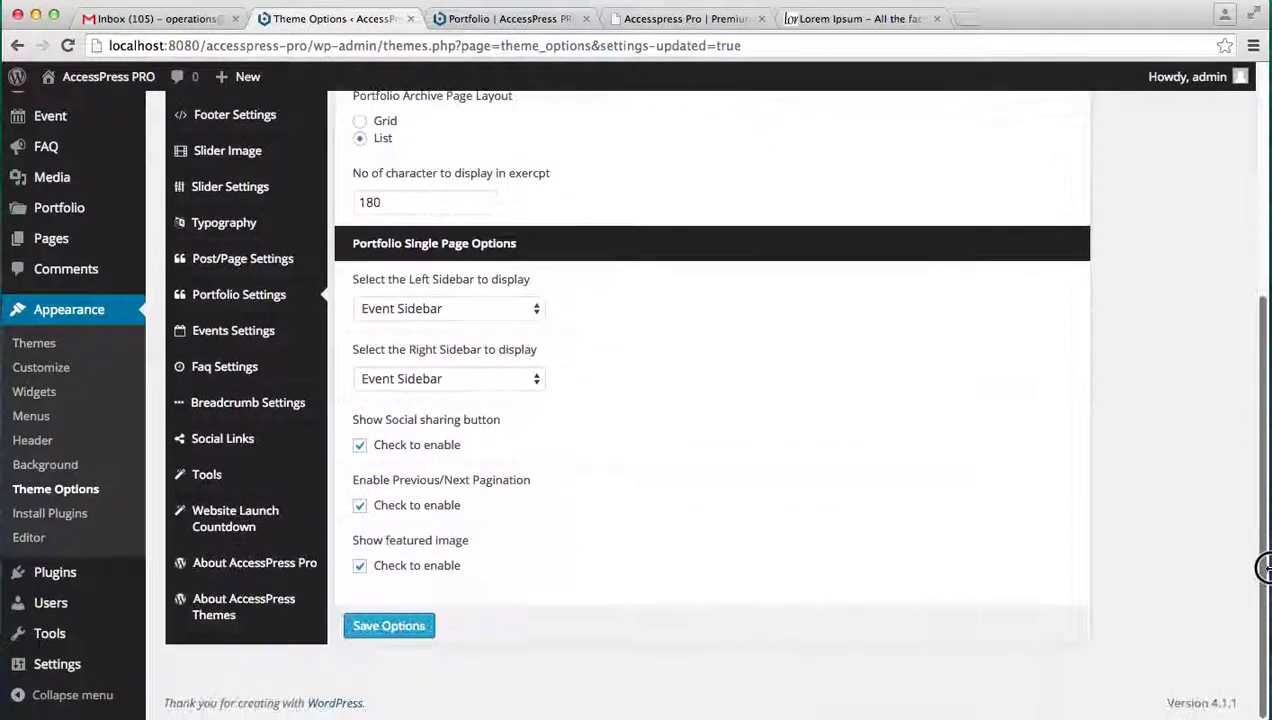
left_click(391, 626)
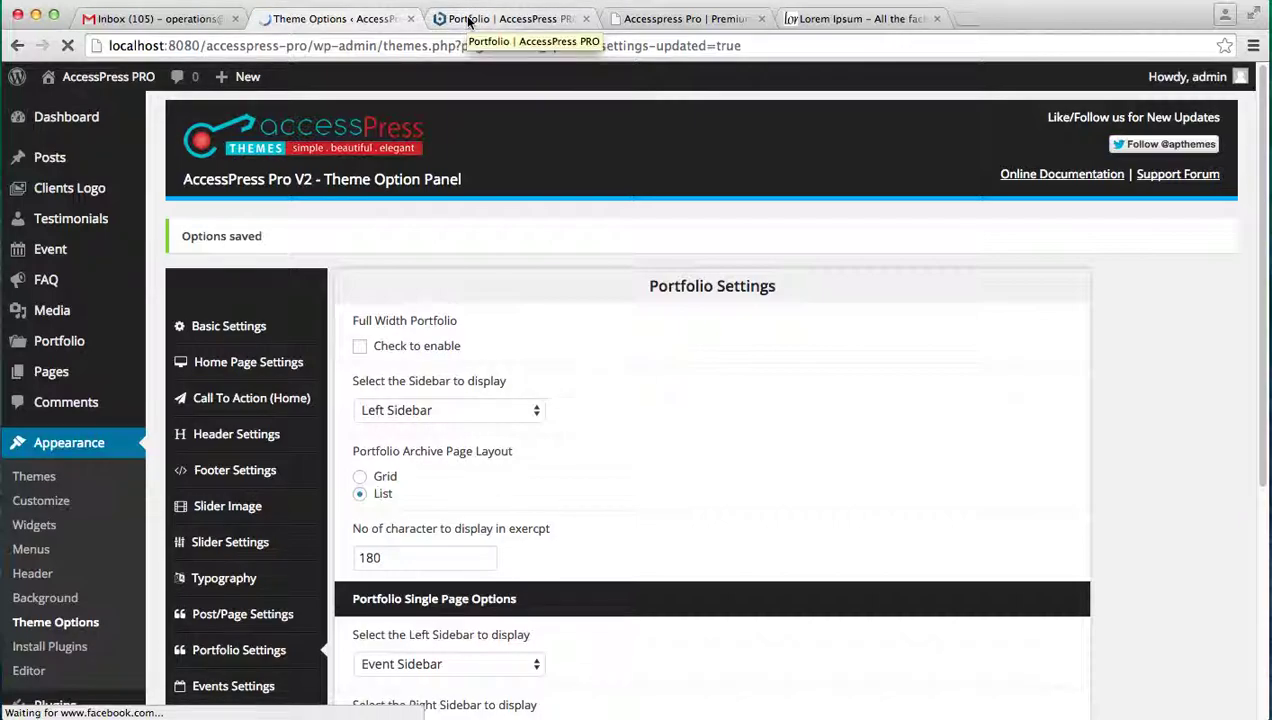
Reload the live Portfolio page and check which sidebar content is displayed beside the items.
left_click(468, 22)
left_click(454, 45)
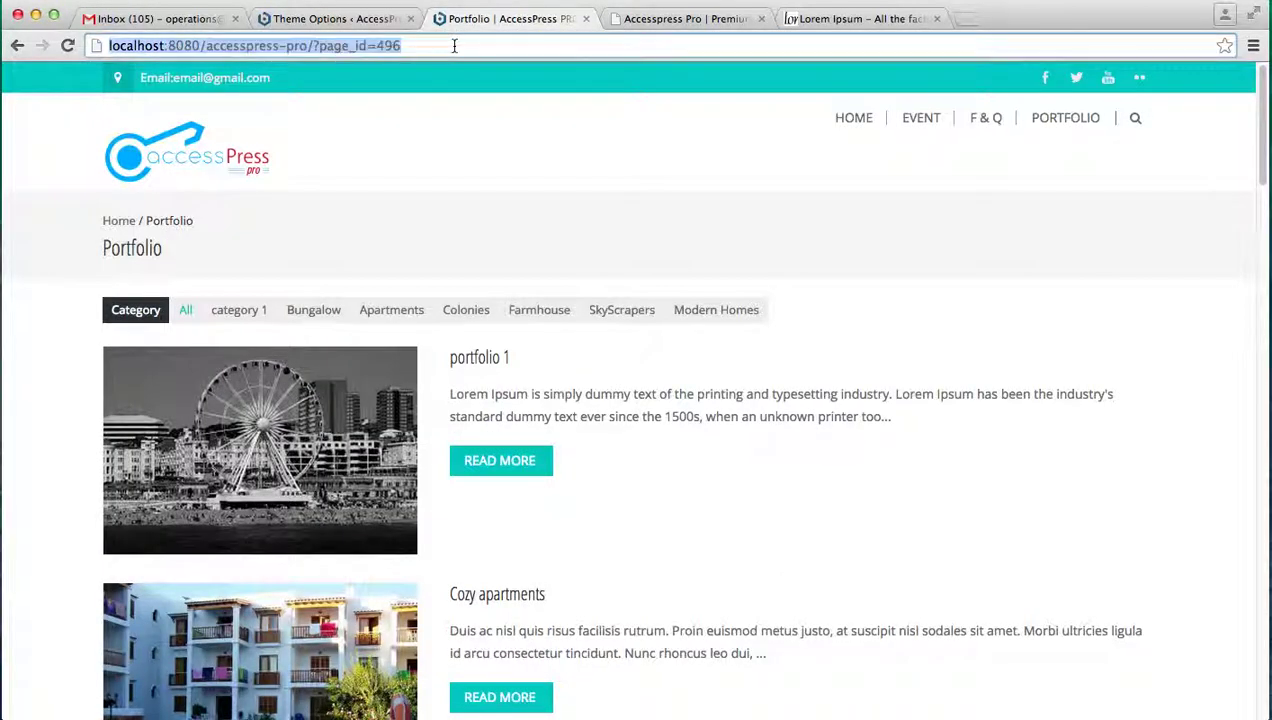
key("Return")
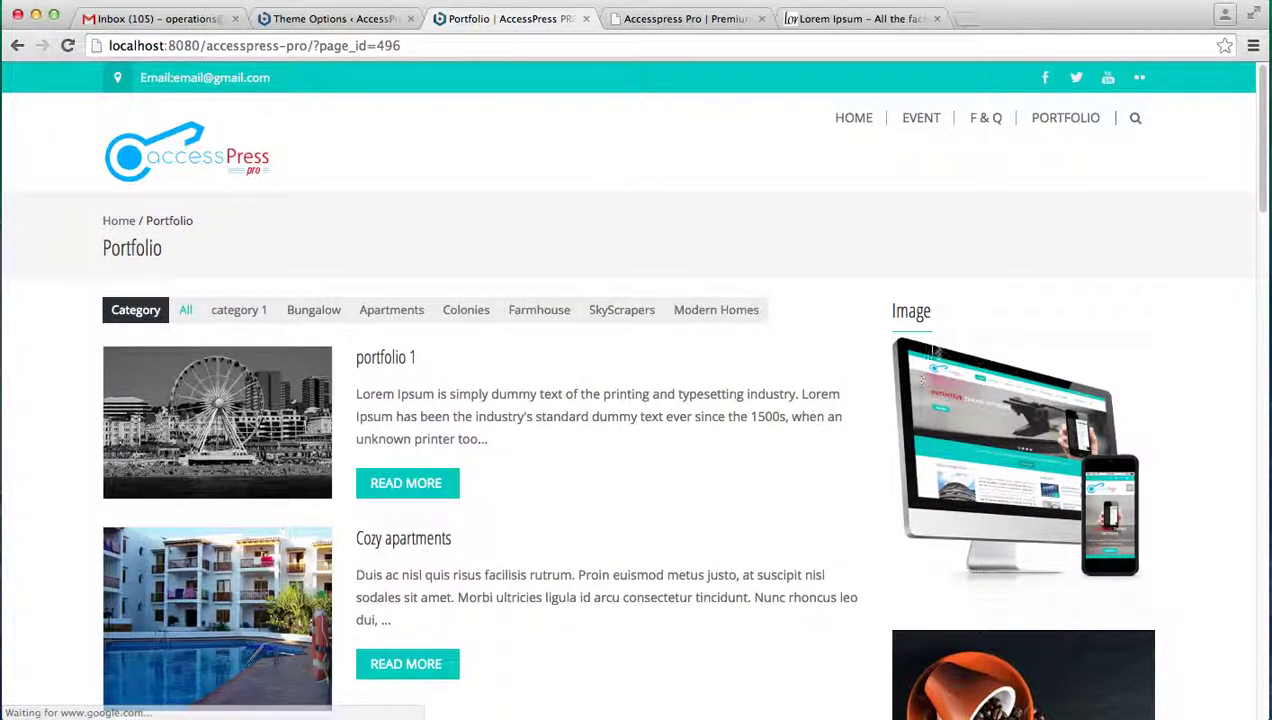
mouse_move(1263, 145)
left_mouse_down()
mouse_move(1259, 431)
mouse_move(1259, 146)
left_mouse_up()
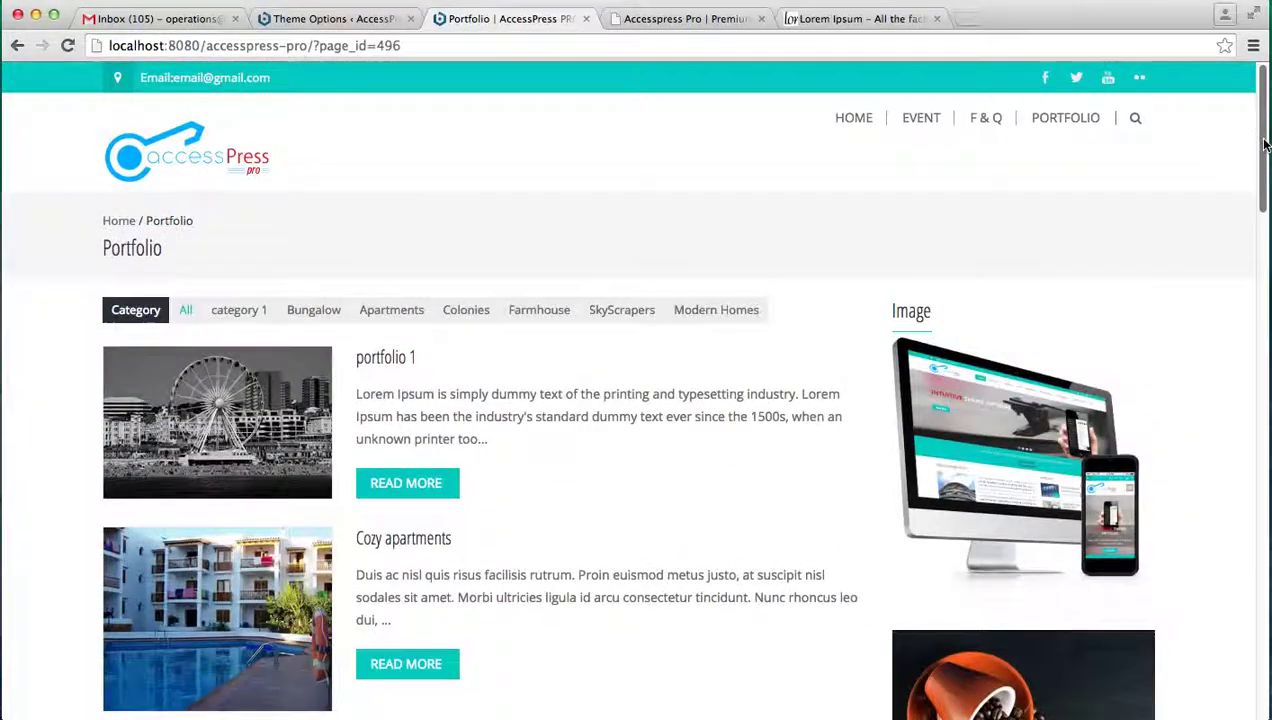
Set the Portfolio Archive Page Layout to Grid with 5 columns and save the theme options.
left_click(358, 19)
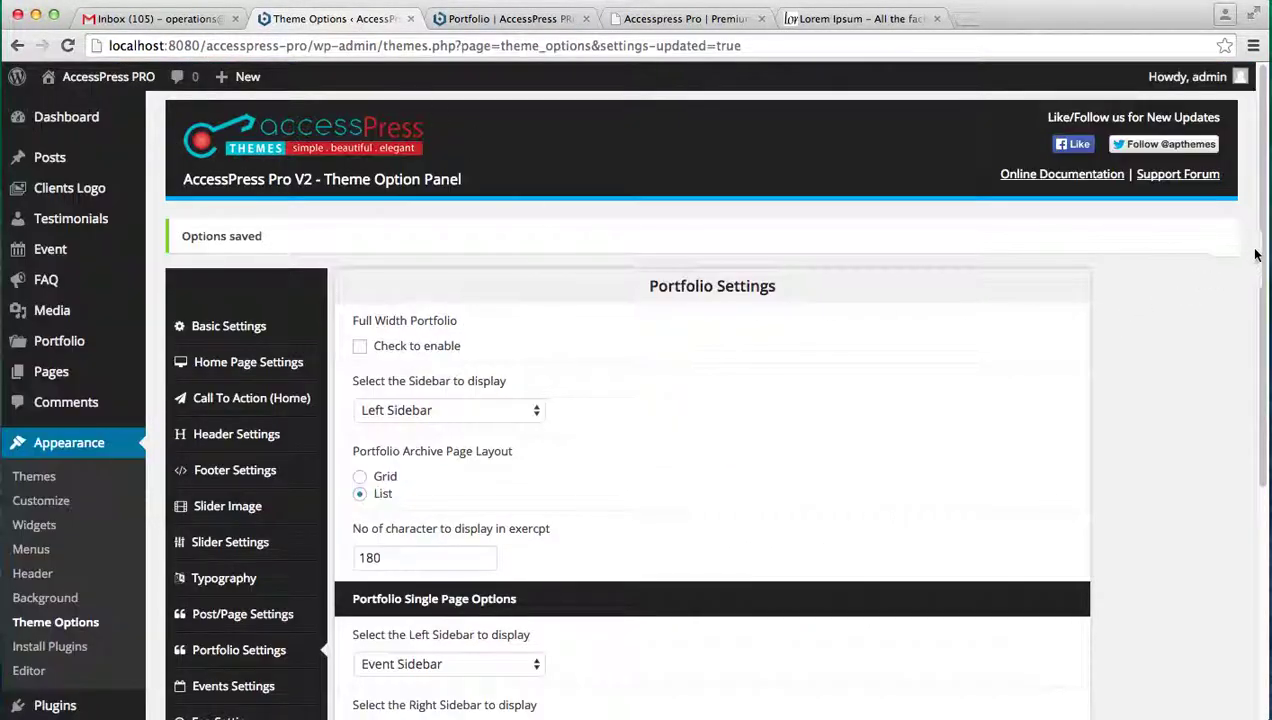
left_click_drag(1259, 260, 1264, 417)
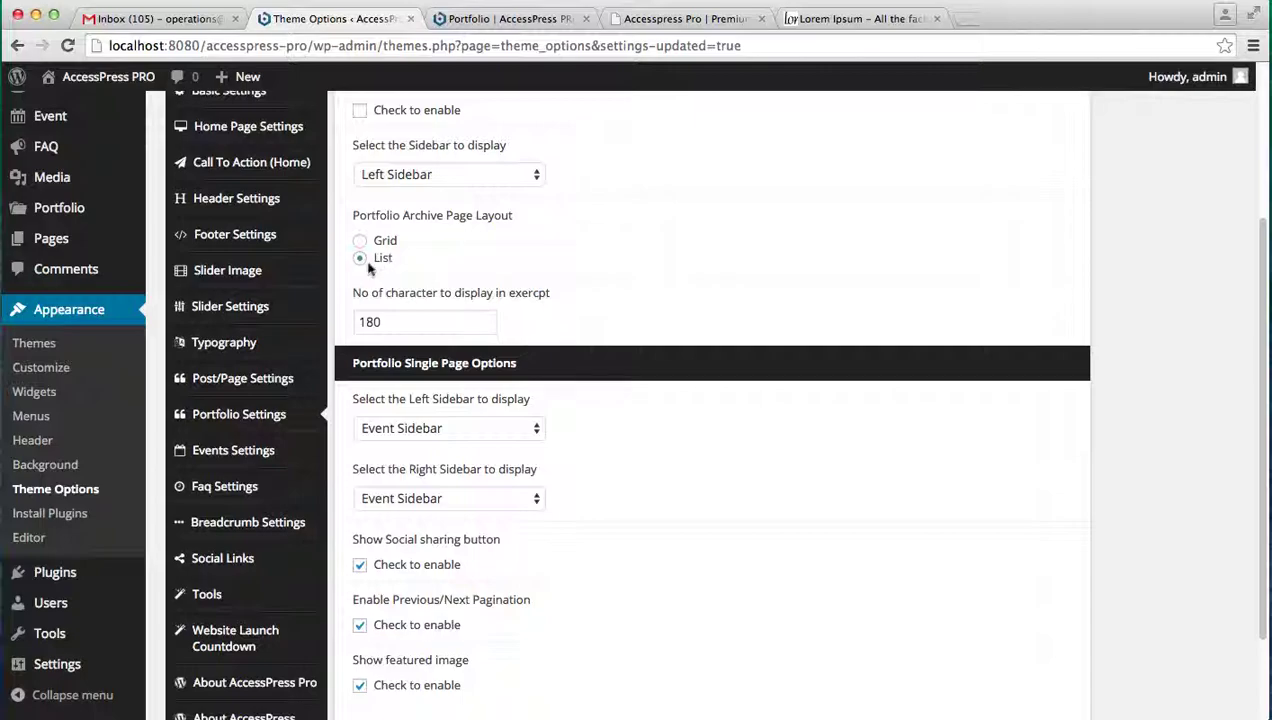
left_click(361, 243)
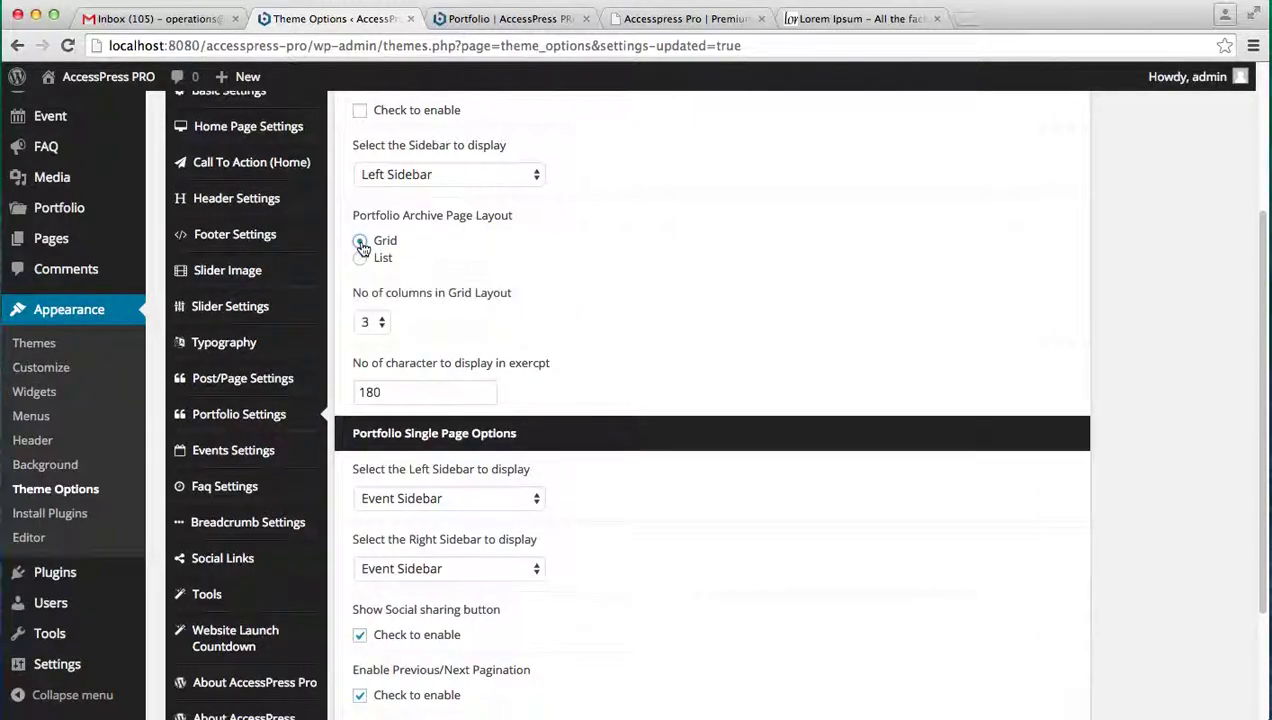
left_click(381, 322)
left_click(375, 356)
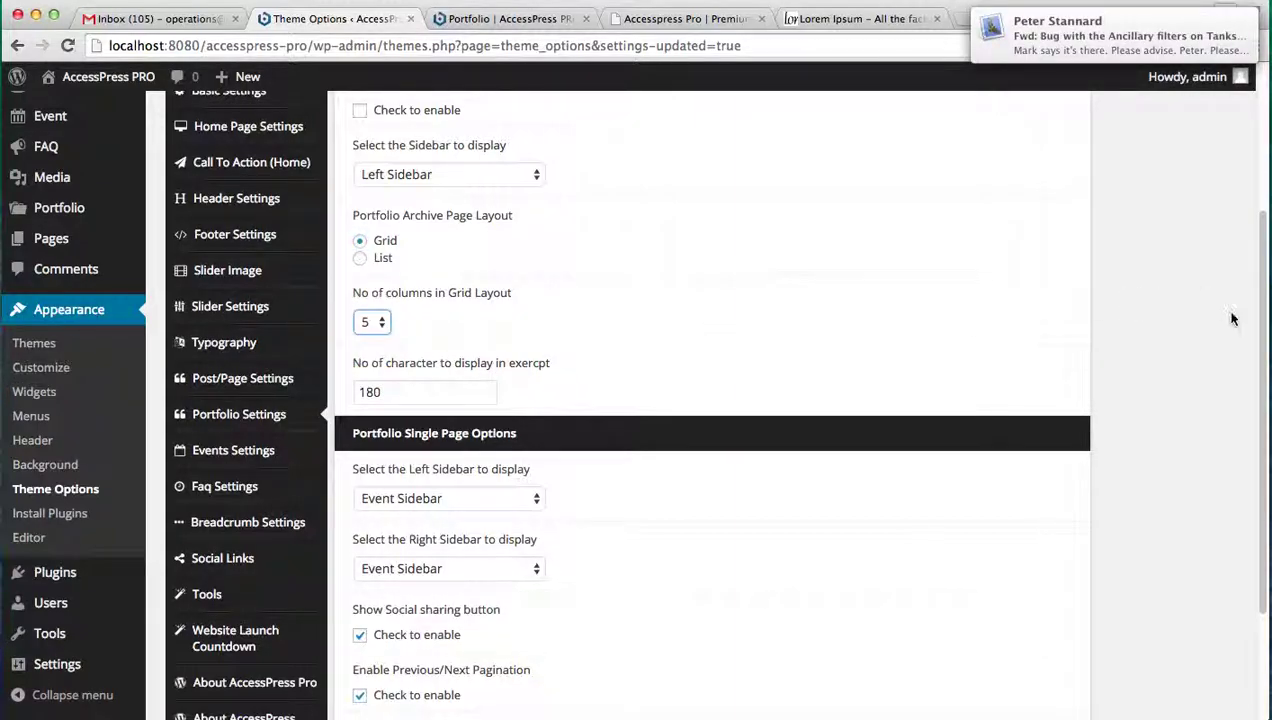
scroll(1235, 330, "down", 3)
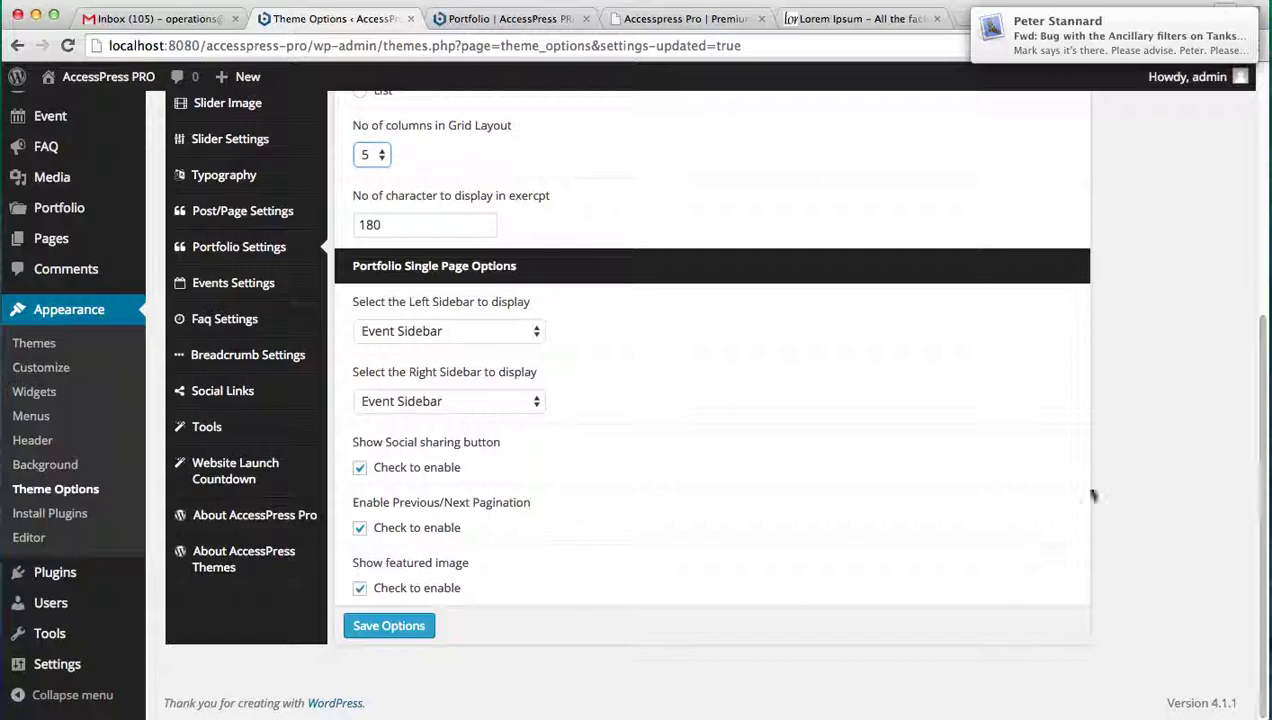
left_click(418, 625)
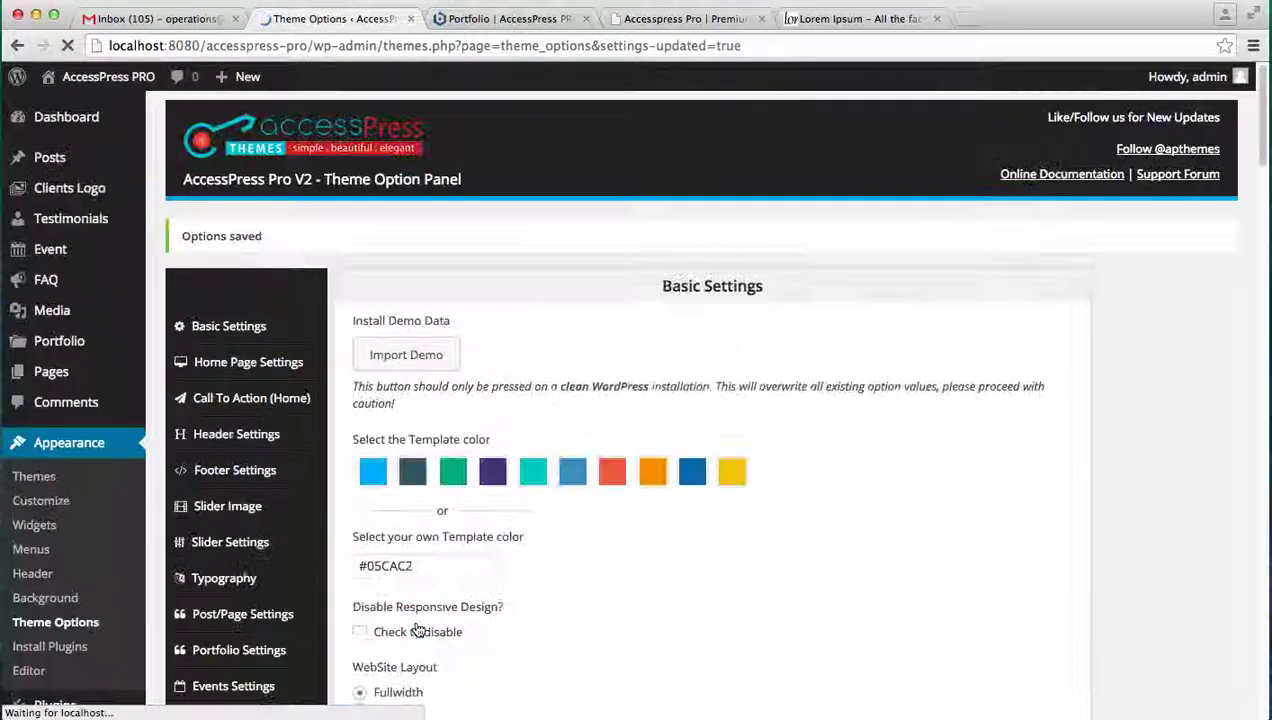
Reload the live Portfolio page to check the grid layout and open the portfolio 1 item.
left_click(516, 22)
left_click(498, 45)
key("Return")
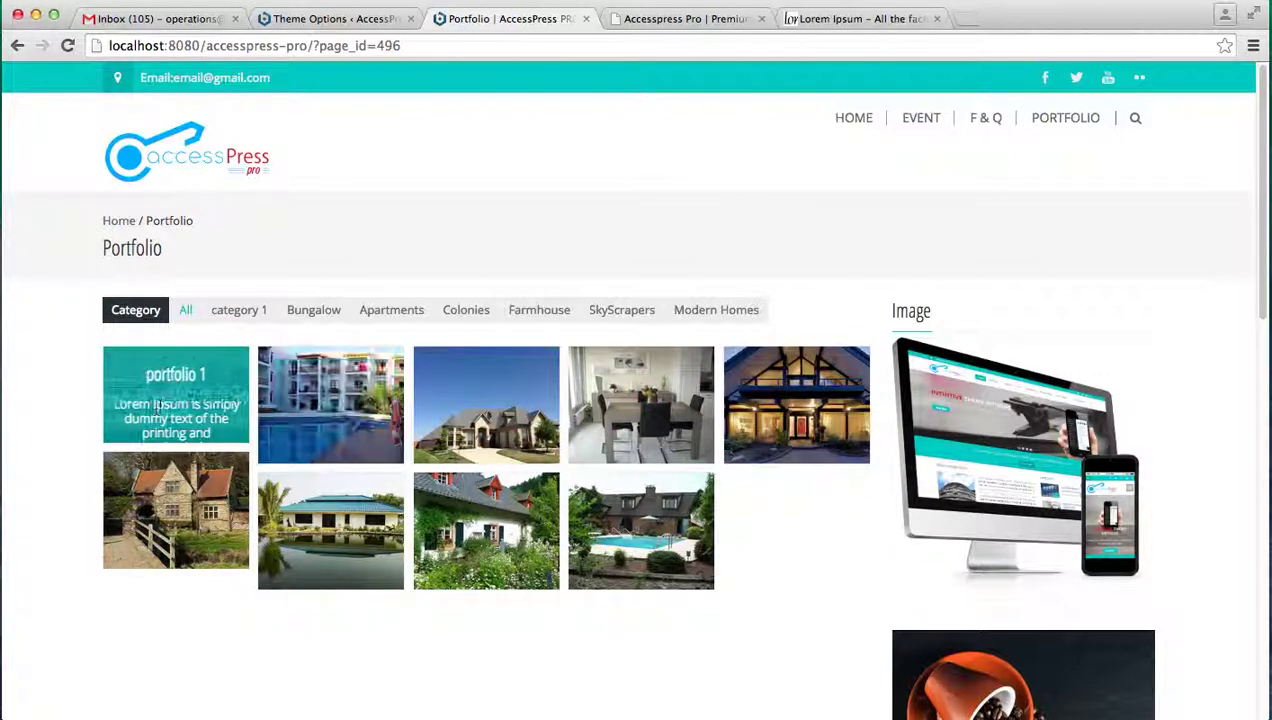
left_click(168, 378)
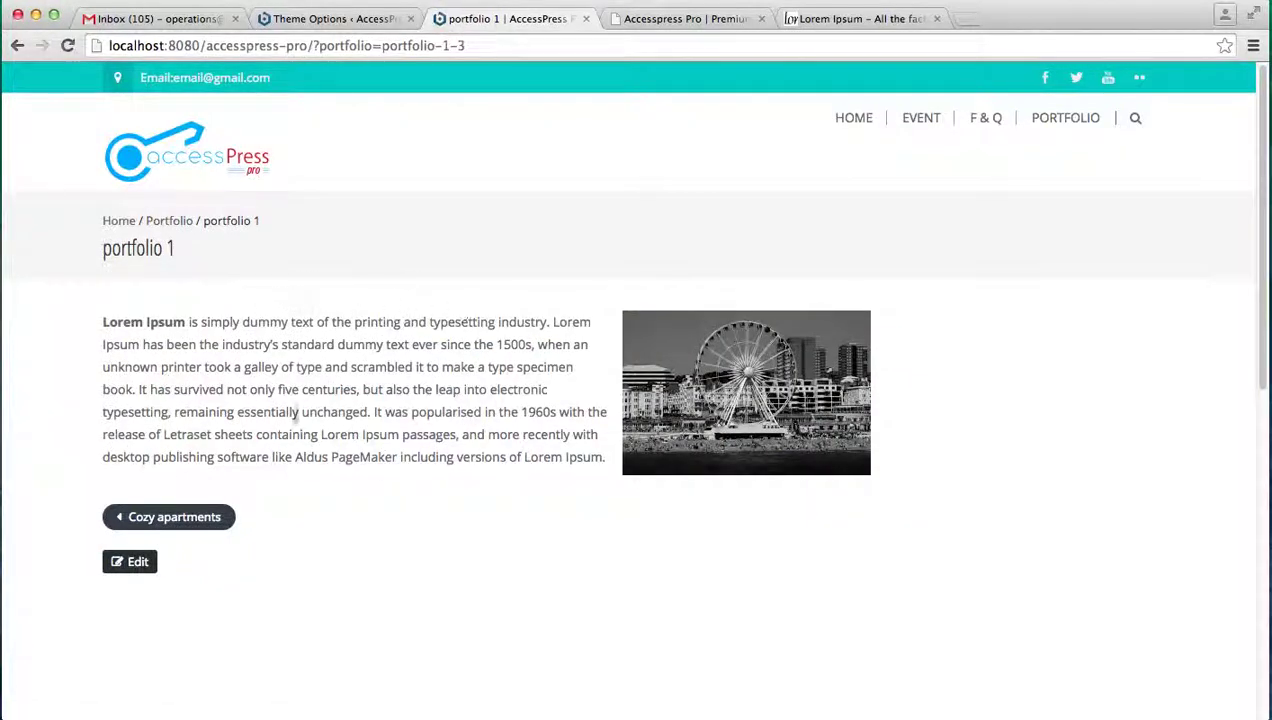
Review the Portfolio Single Page Options in the theme options and return to the live Portfolio page.
left_click(376, 20)
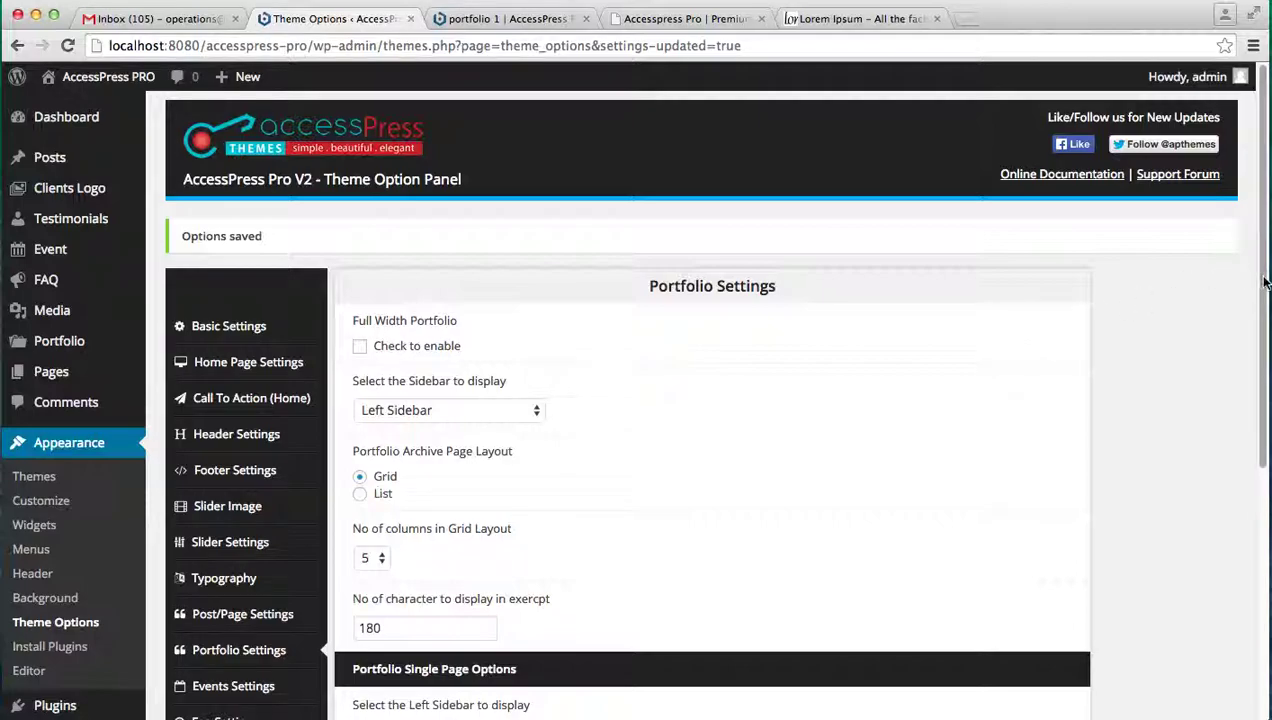
left_click_drag(1262, 275, 1262, 389)
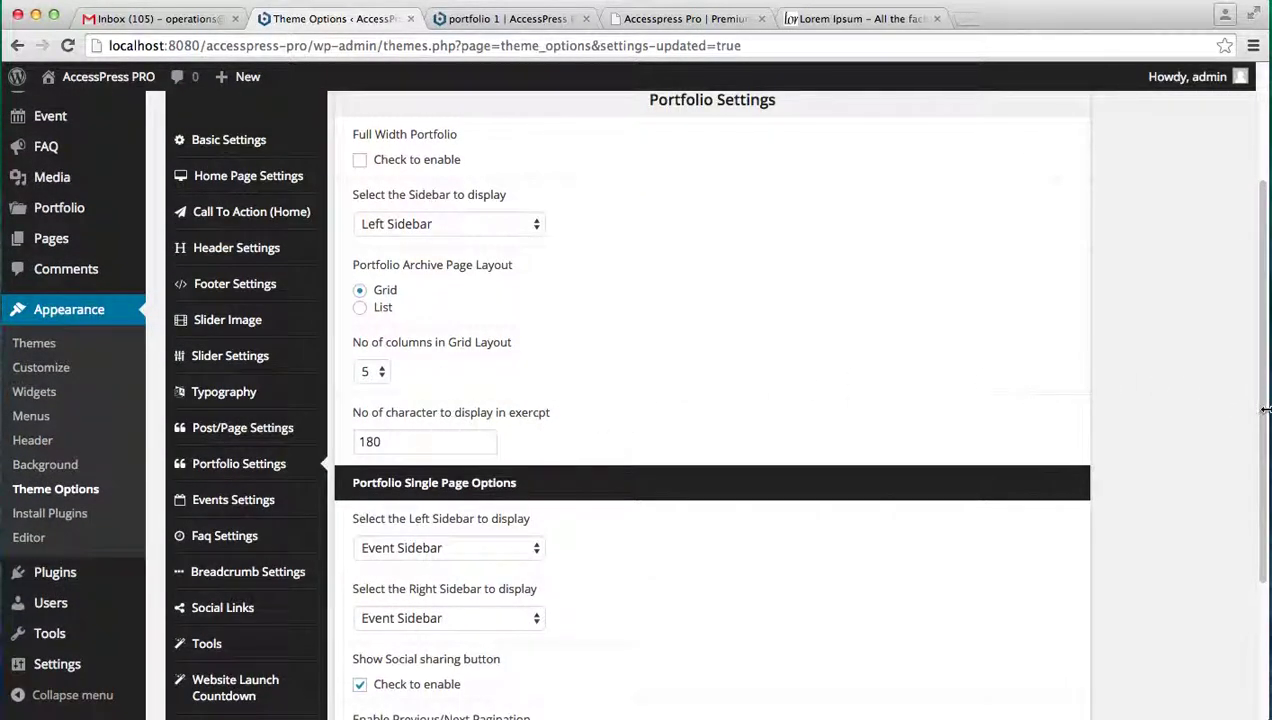
left_click_drag(1265, 410, 1263, 594)
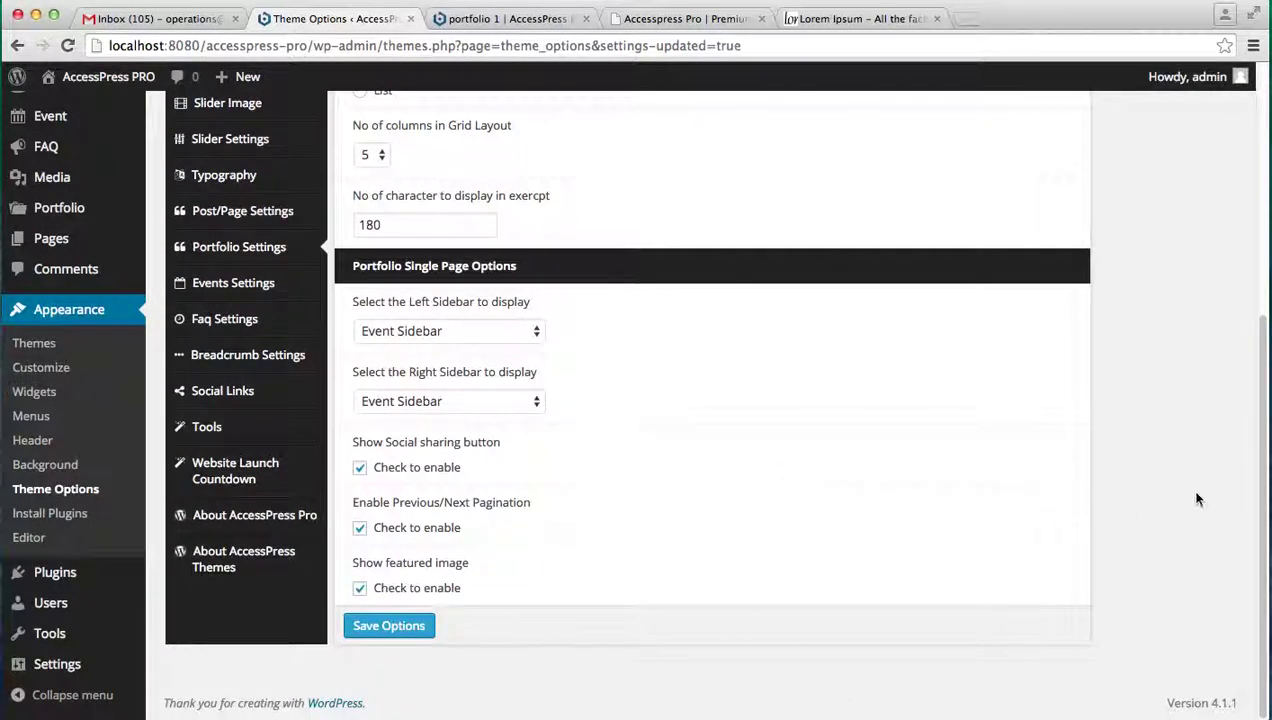
left_click_drag(1258, 510, 1258, 240)
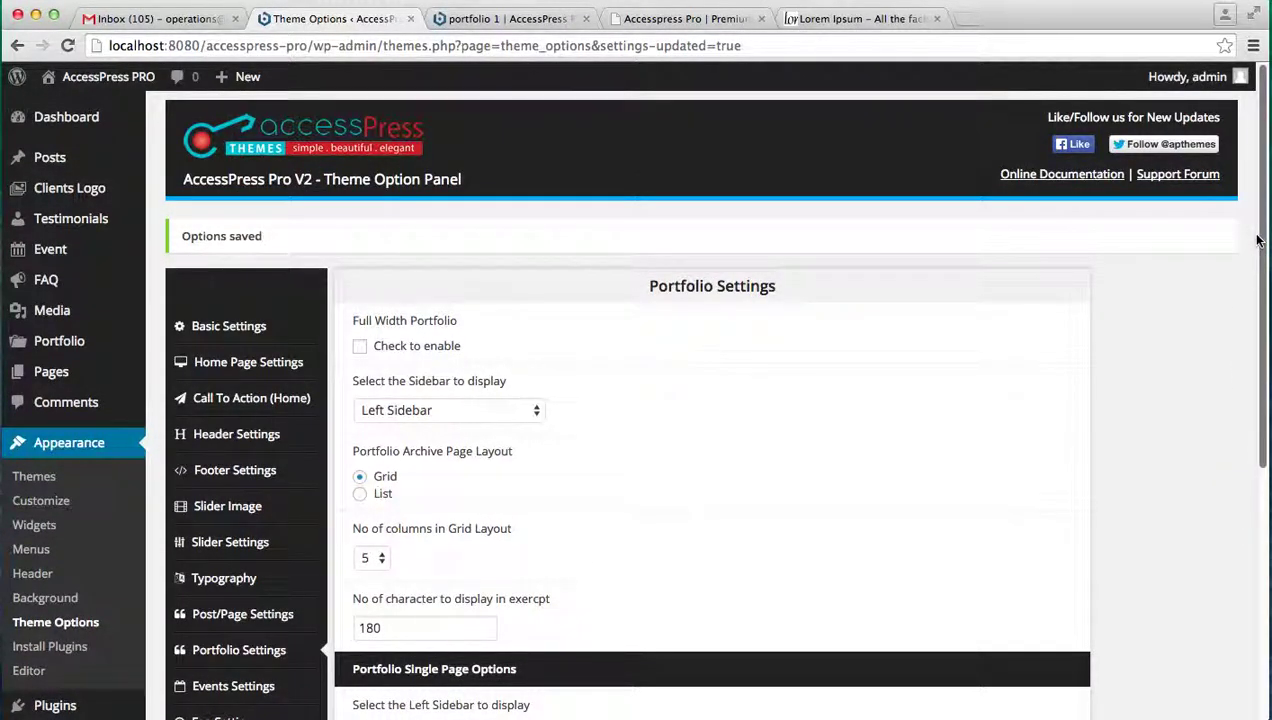
left_click(522, 22)
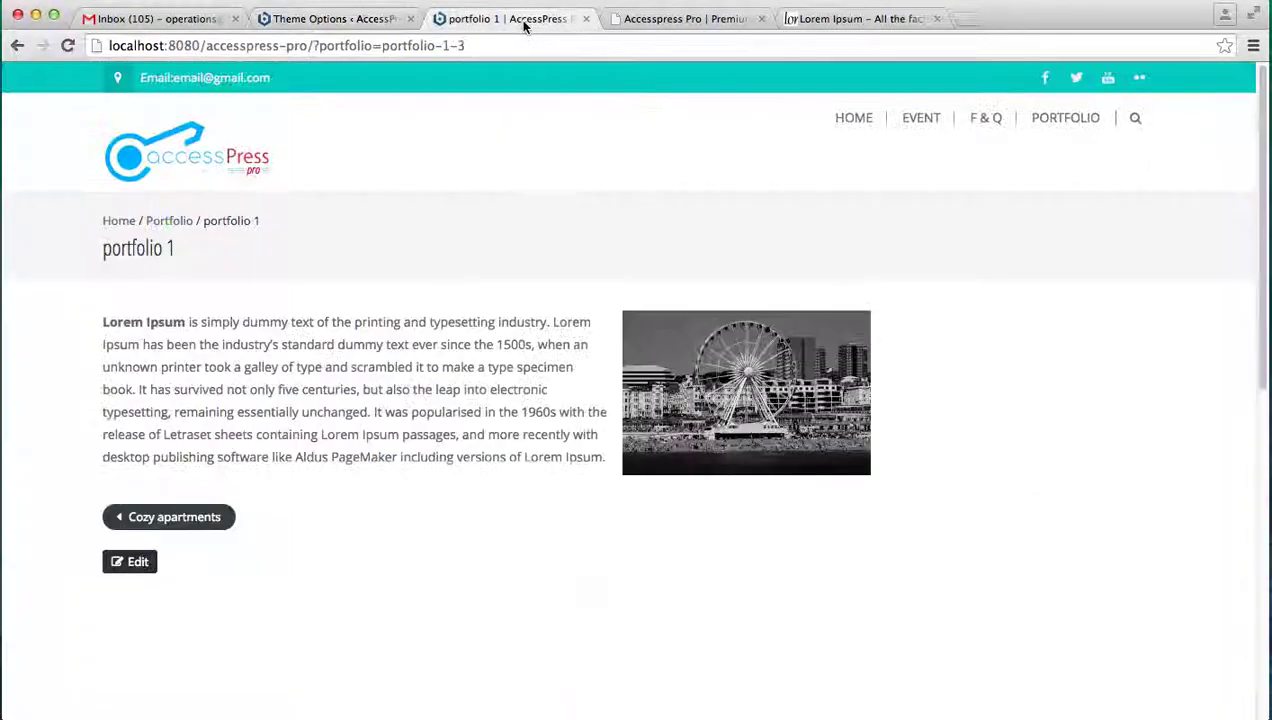
left_click(1068, 119)
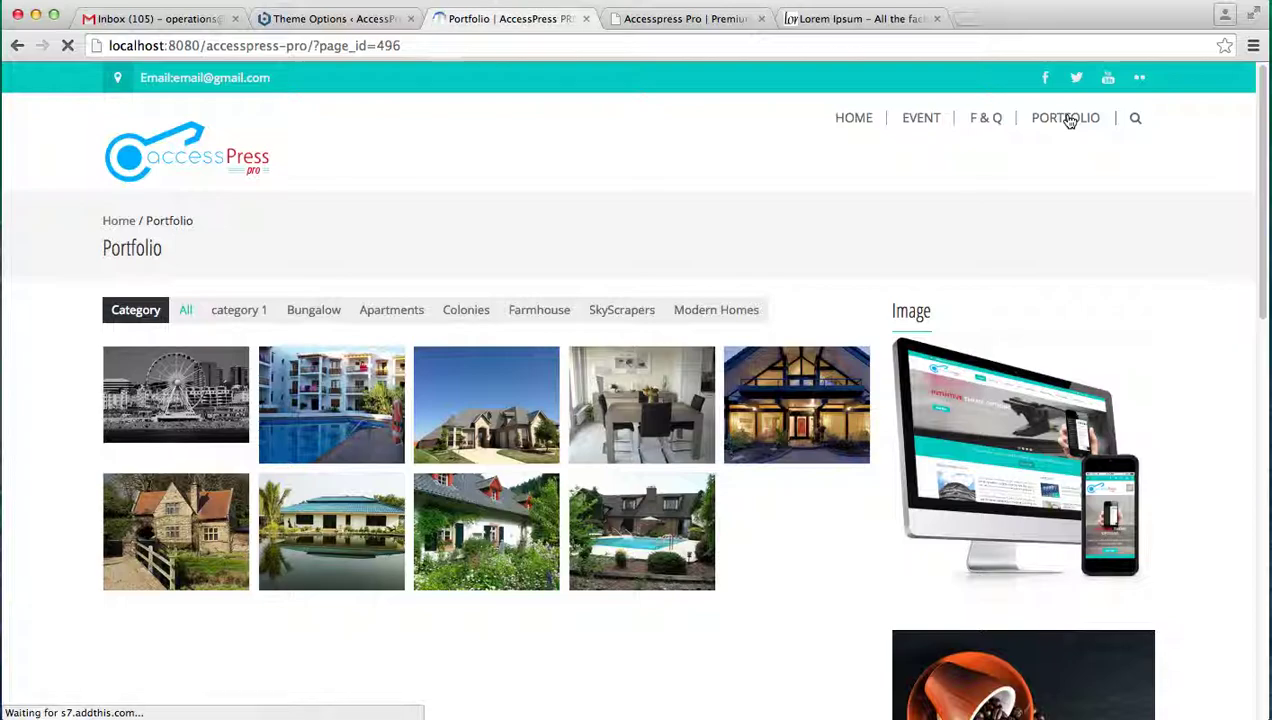